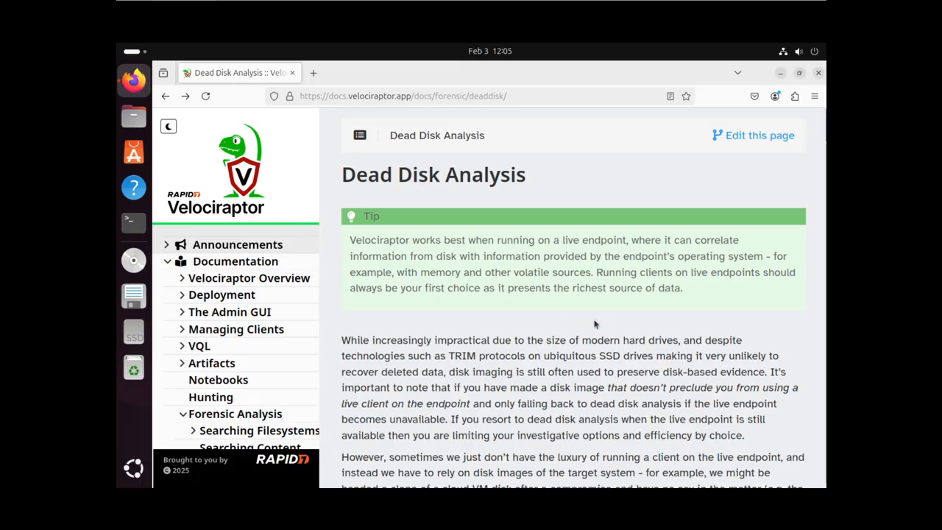
# Read to the end of the Dead Disk Analysis overview and open the remapping config and dead disk client guide
pyautogui.scroll(-4, 594, 319)
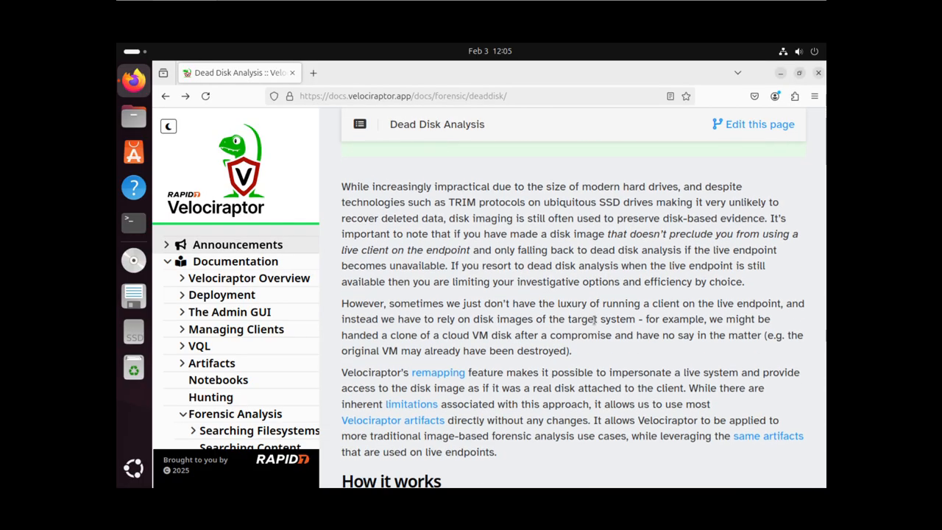
pyautogui.scroll(-10, 594, 319)
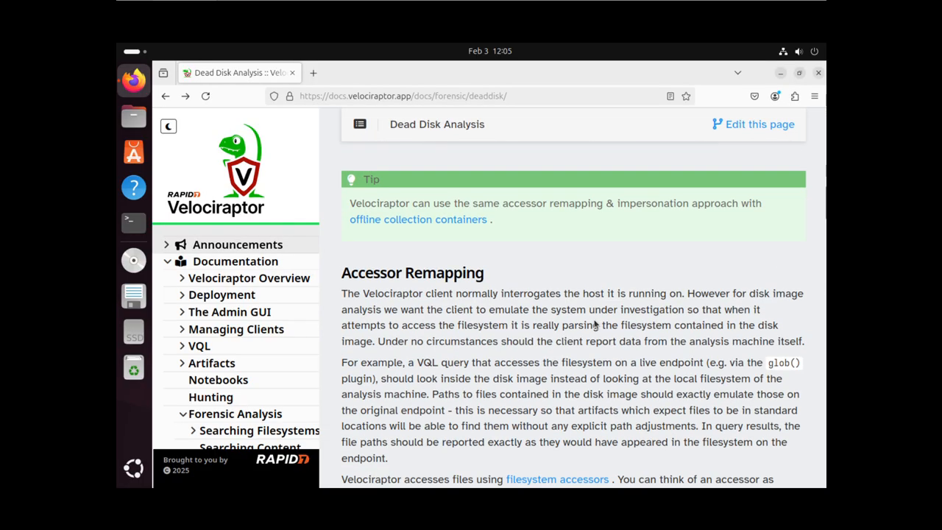
pyautogui.scroll(-10, 595, 322)
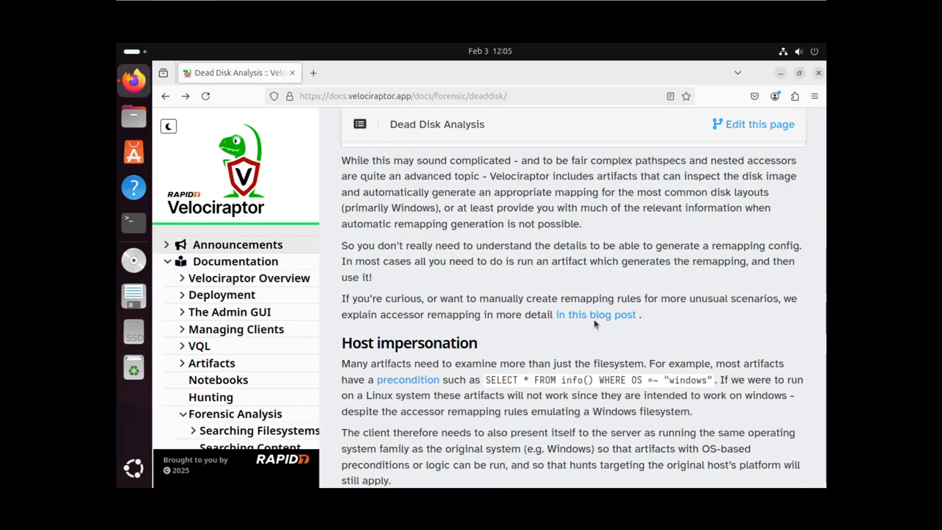
pyautogui.scroll(-10, 595, 324)
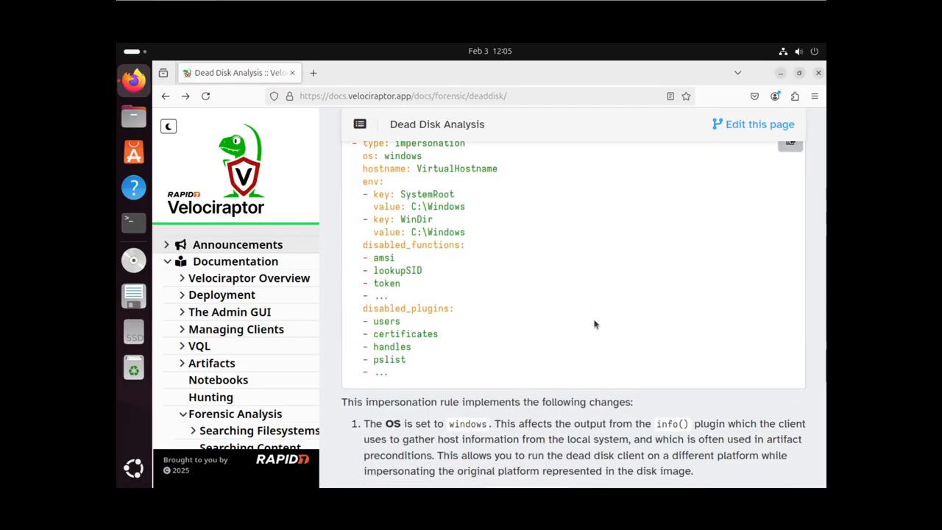
pyautogui.scroll(-10, 595, 324)
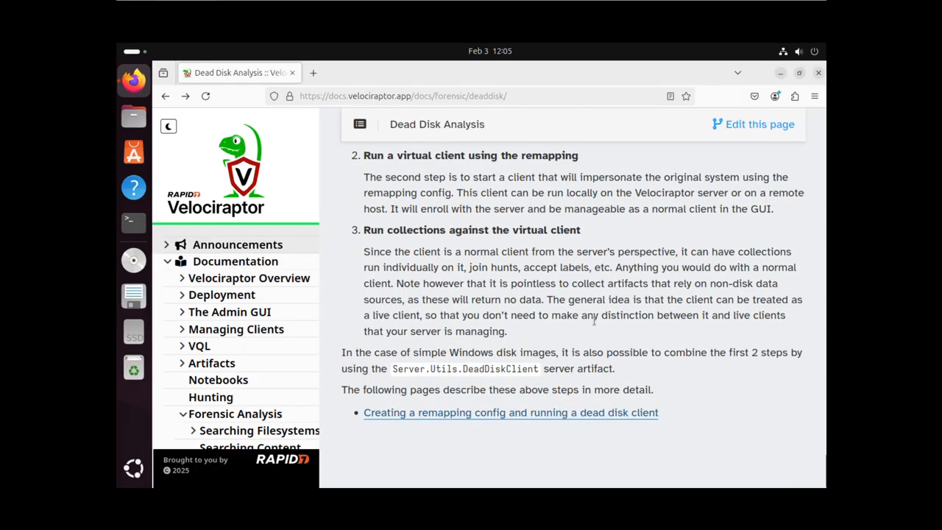
pyautogui.click(468, 418)
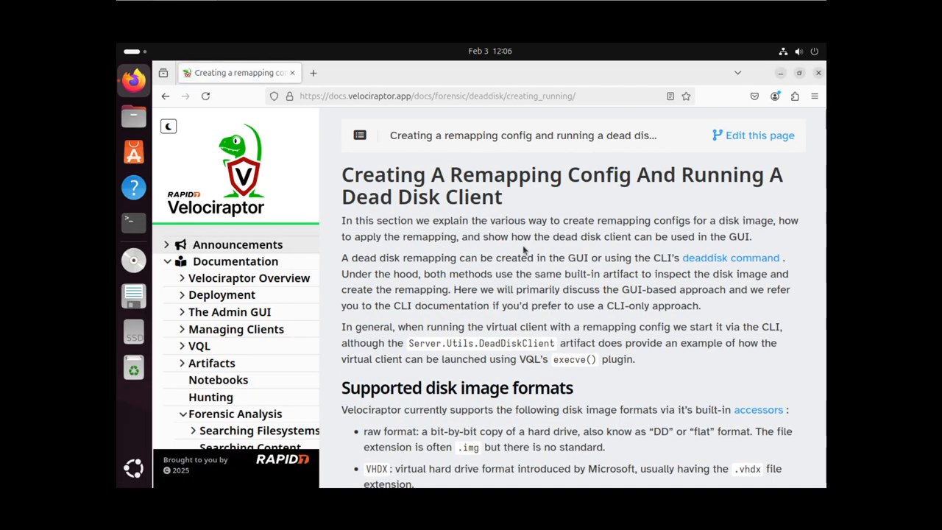
pyautogui.scroll(-5, 498, 262)
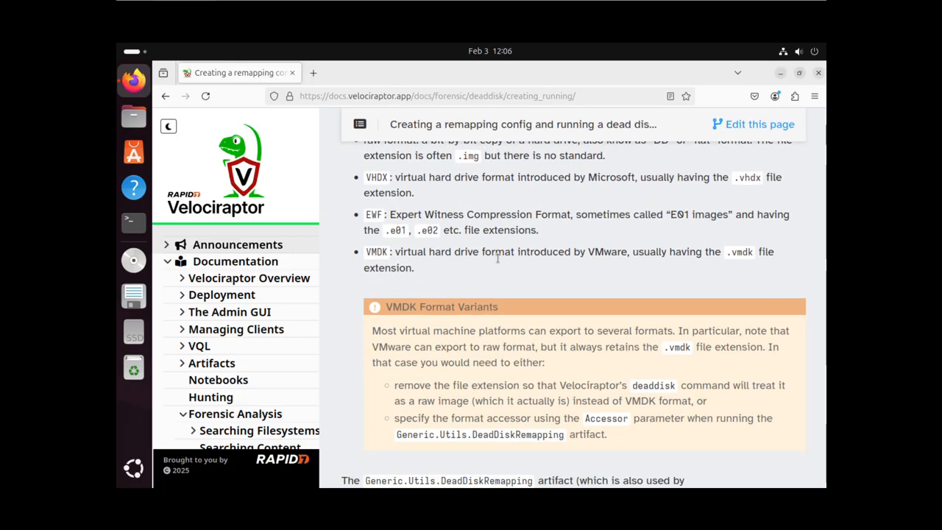
pyautogui.scroll(-3, 497, 262)
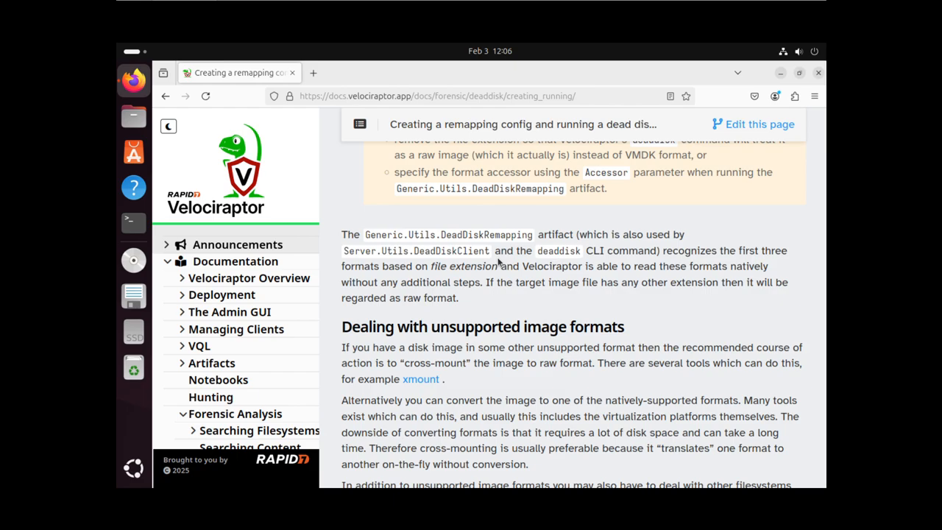
pyautogui.scroll(-12, 498, 262)
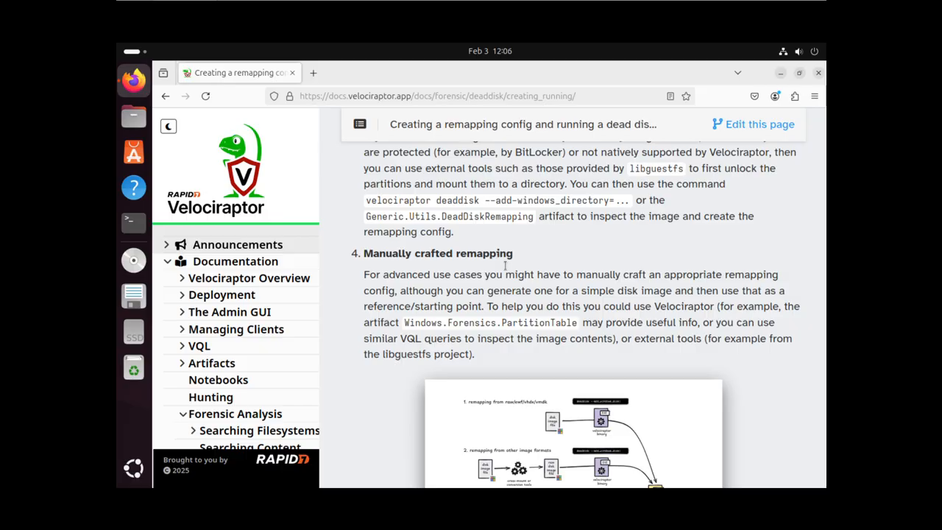
pyautogui.scroll(1, 533, 242)
pyautogui.scroll(10, 532, 237)
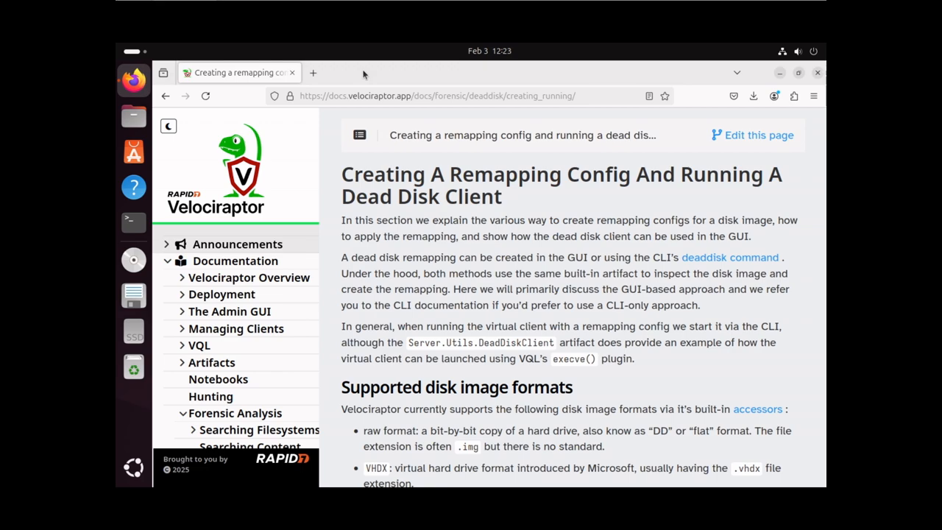
# Search Google for 'github velociraptor' in a new tab and open the Velocidex/velociraptor repository
pyautogui.click(314, 73)
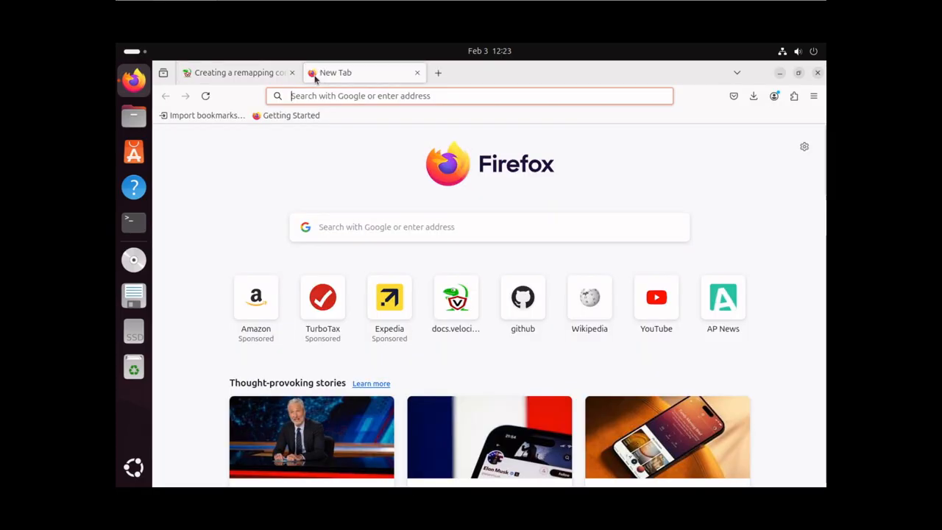
pyautogui.click(340, 97)
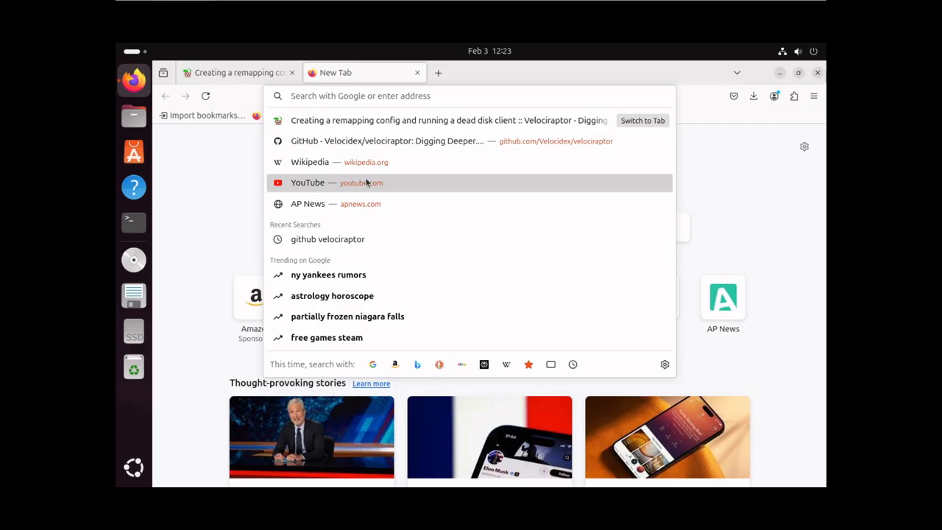
pyautogui.write('github')
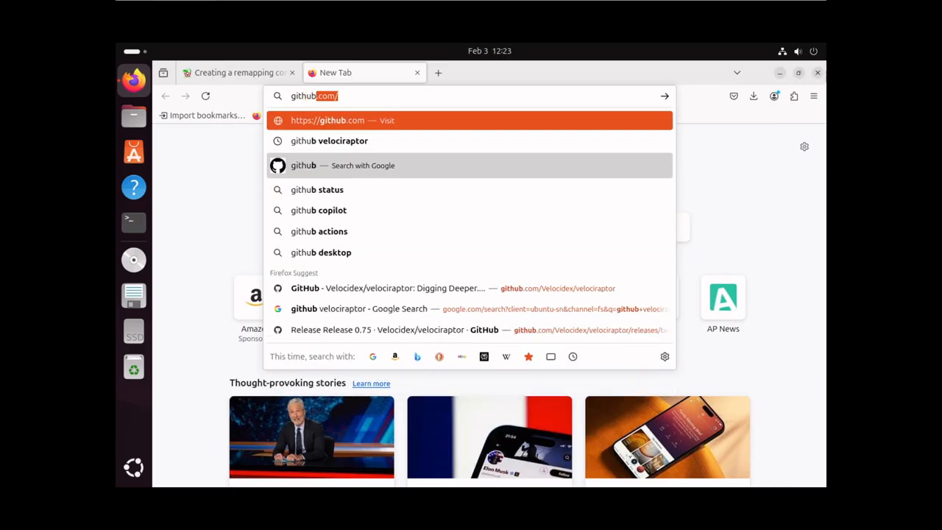
pyautogui.write(' velocira')
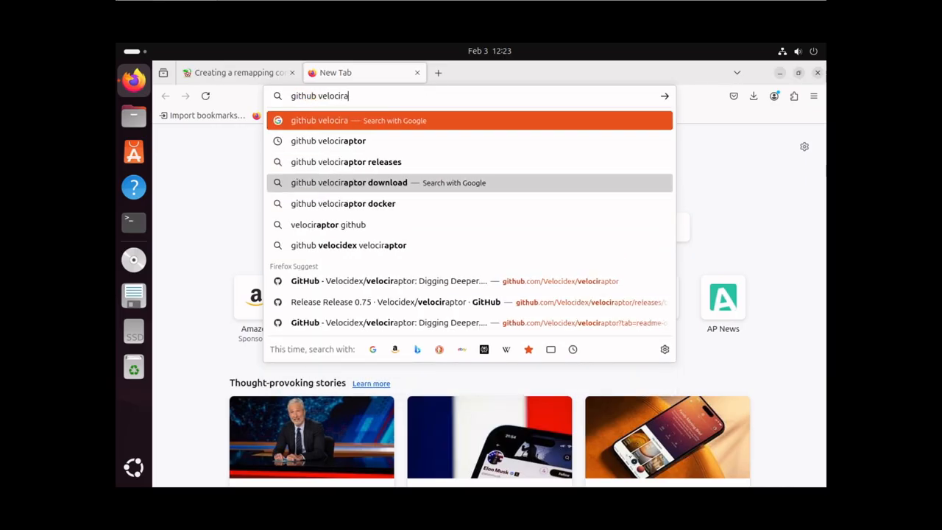
pyautogui.write('ptor')
pyautogui.press('Return')
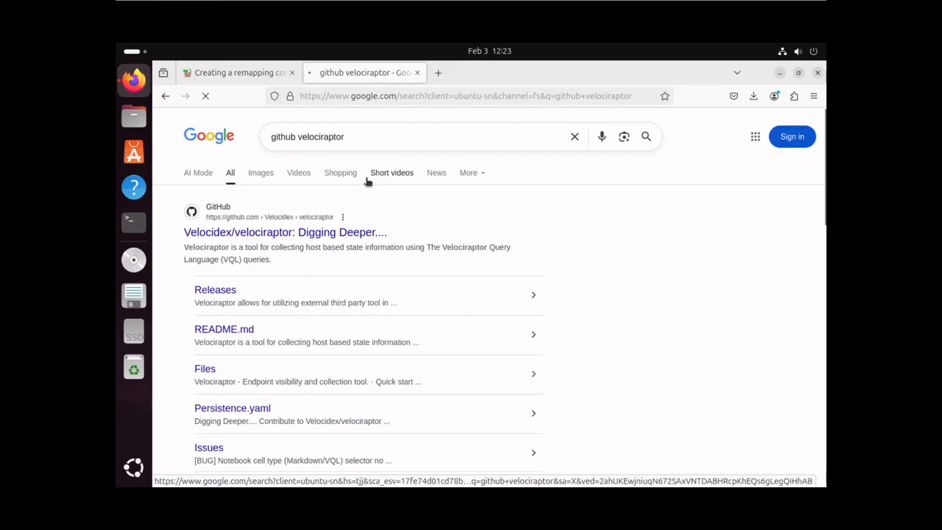
pyautogui.click(213, 235)
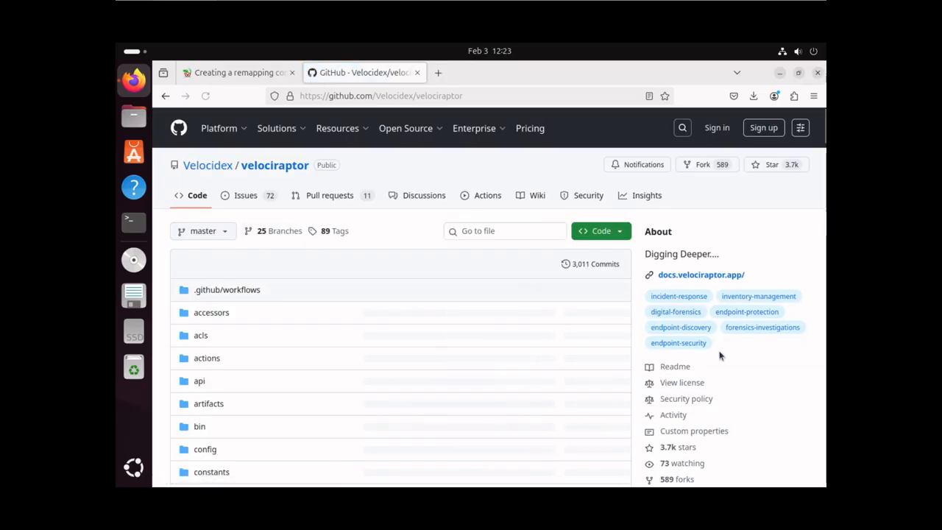
# Open the Release 0.75 page from the repository sidebar
pyautogui.scroll(-3, 736, 366)
pyautogui.scroll(-2, 737, 366)
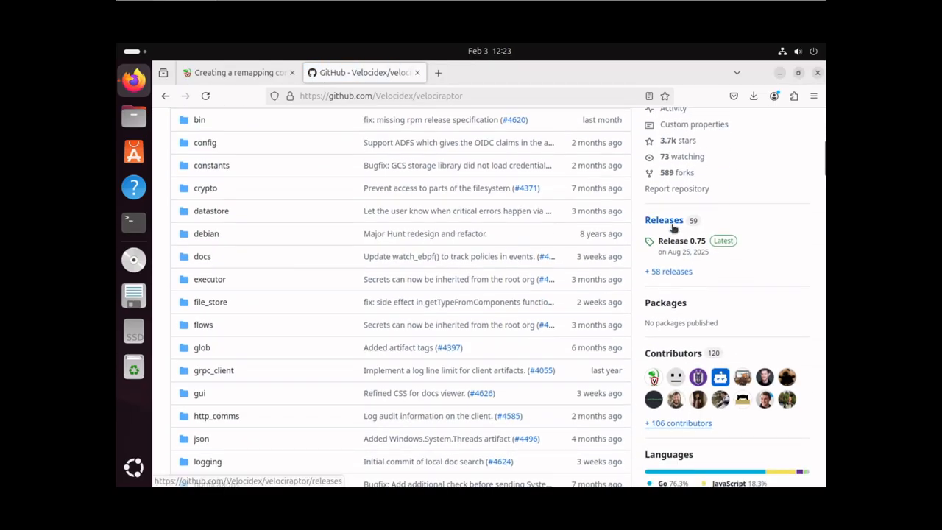
pyautogui.click(725, 245)
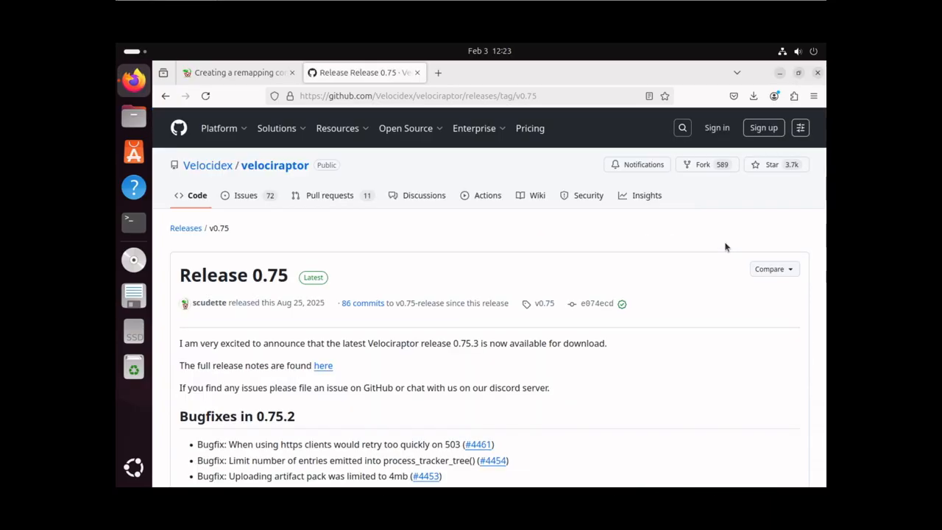
# Download velociraptor-v0.75.6-linux-amd64 from the release assets, then minimize Firefox to the desktop
pyautogui.scroll(-5, 349, 358)
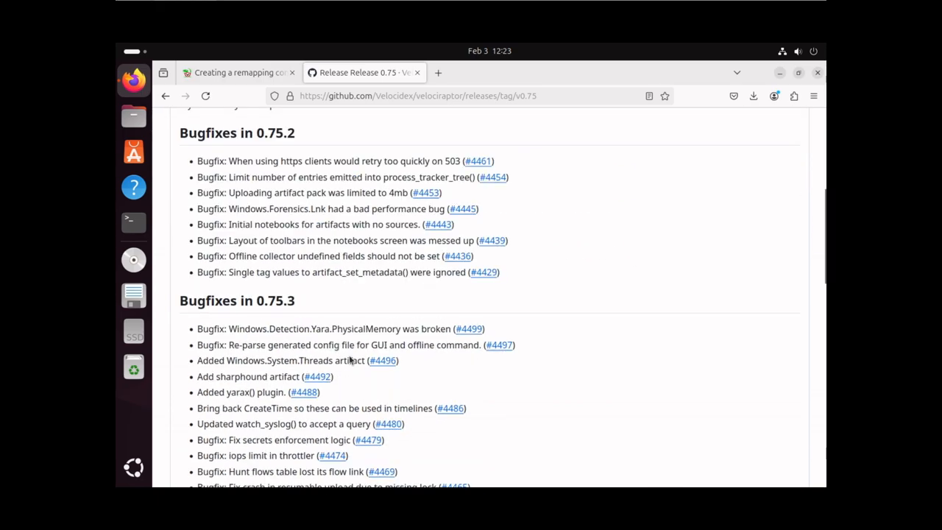
pyautogui.scroll(-10, 350, 358)
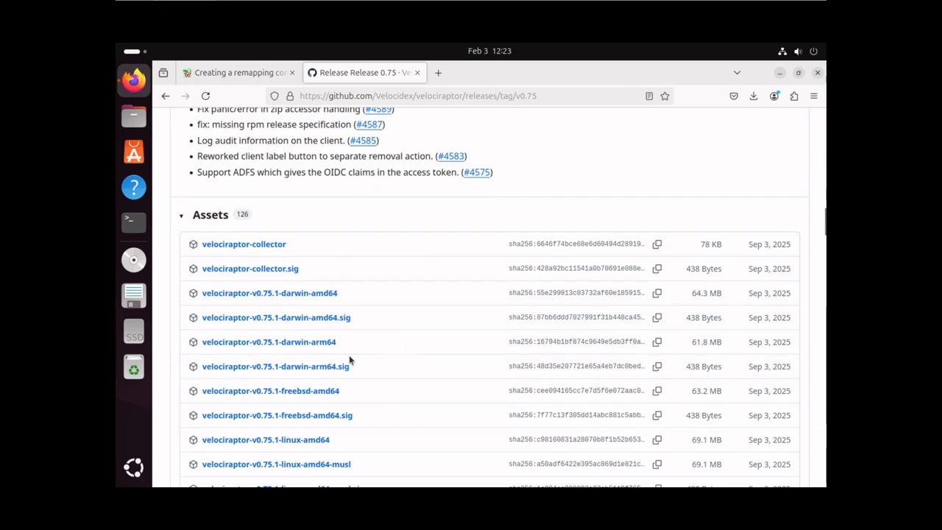
pyautogui.scroll(-20, 350, 359)
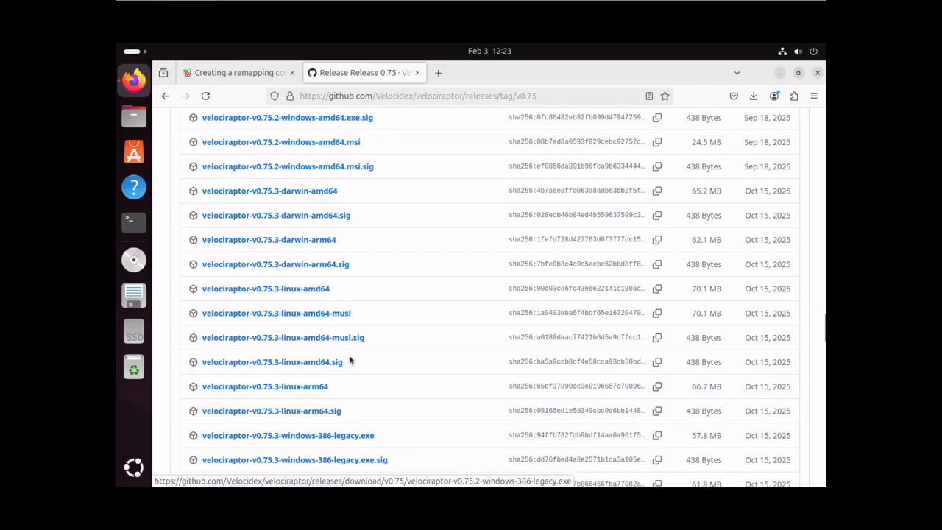
pyautogui.scroll(-20, 351, 360)
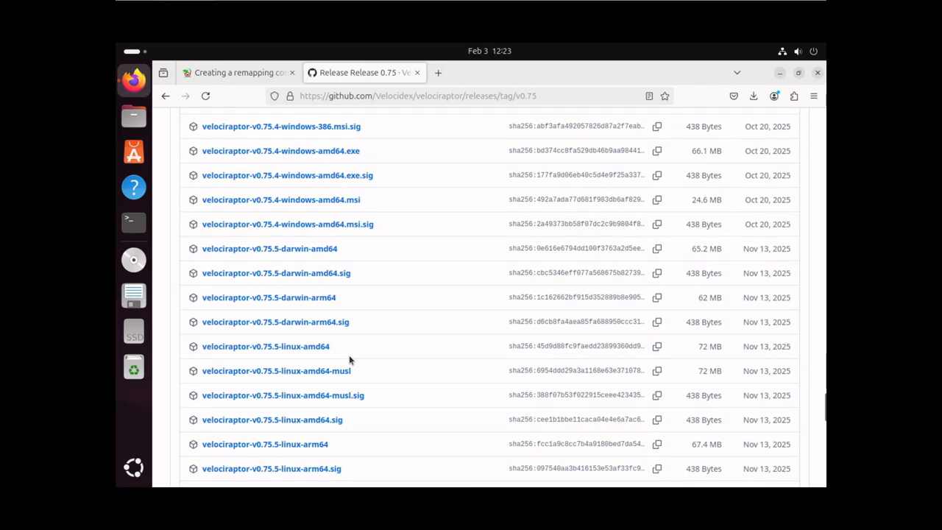
pyautogui.scroll(-8, 350, 358)
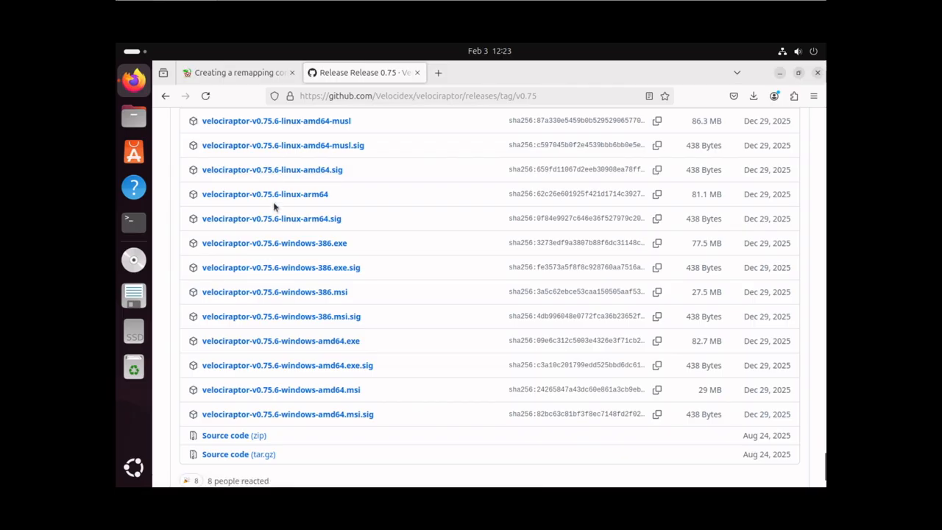
pyautogui.scroll(1, 269, 219)
pyautogui.scroll(3, 269, 219)
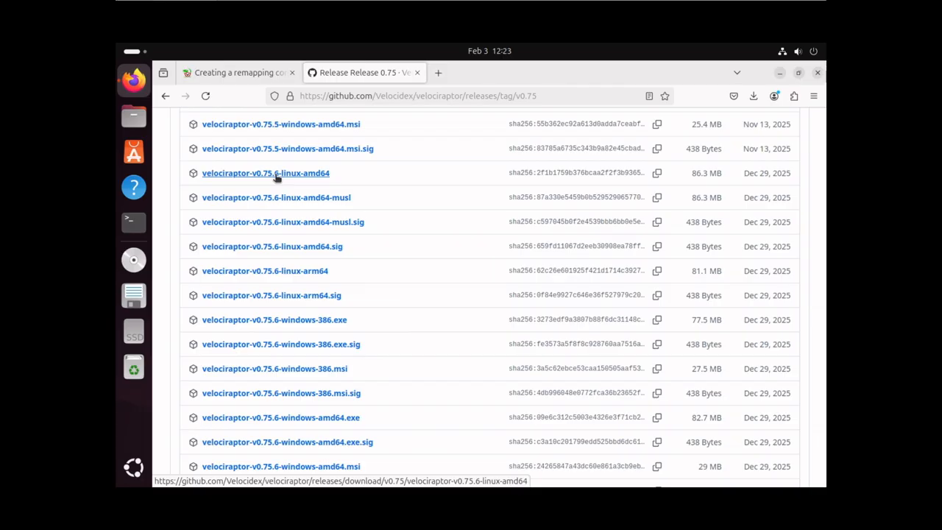
pyautogui.click(276, 176)
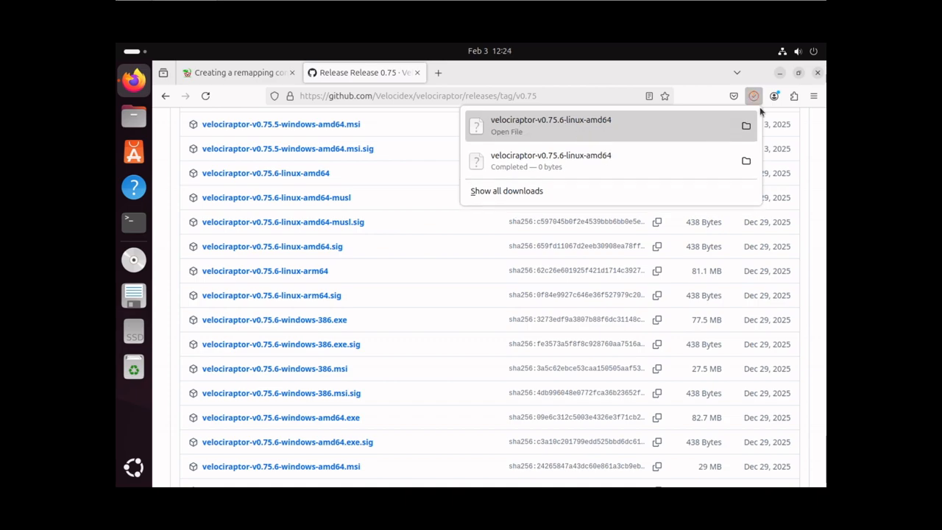
pyautogui.click(779, 73)
pyautogui.click(780, 73)
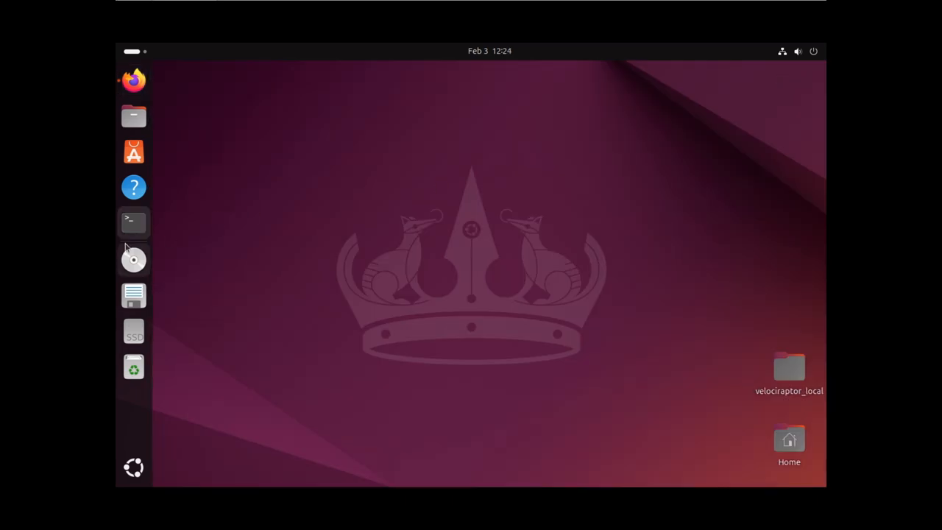
# Open a terminal and switch to a root shell with sudo su
pyautogui.click(134, 222)
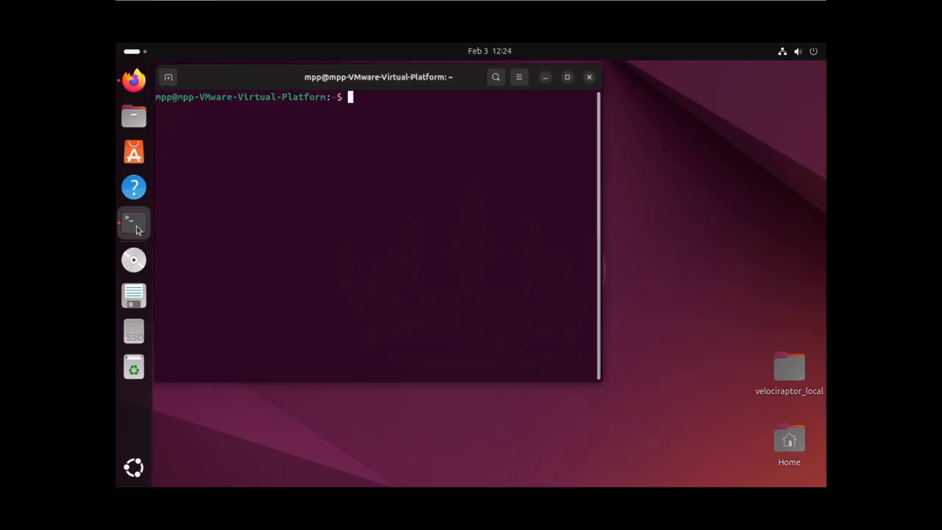
pyautogui.moveTo(269, 73); pyautogui.dragTo(327, 133)
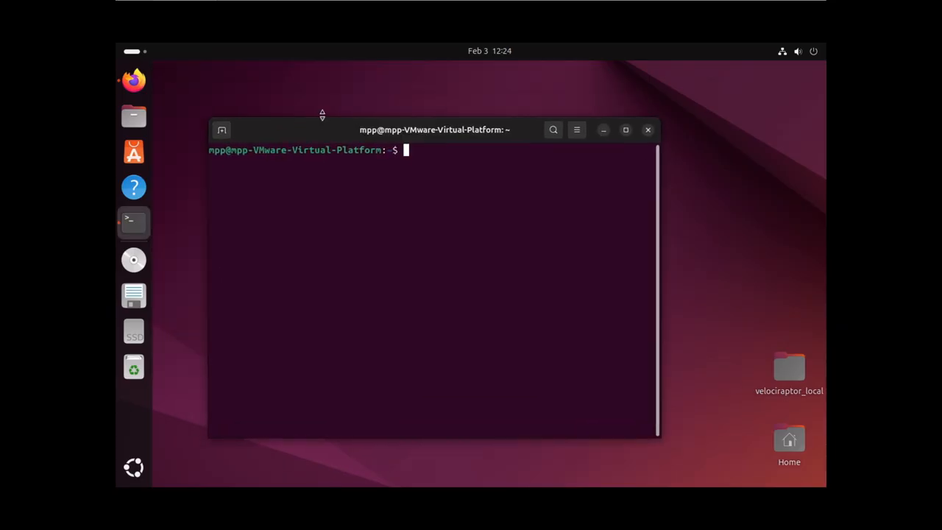
pyautogui.write('sudo su')
pyautogui.press('Return')
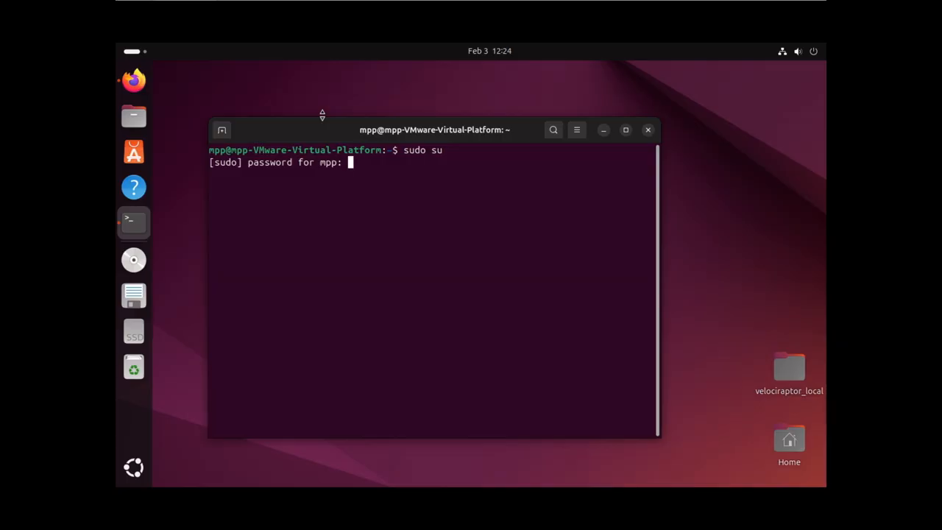
pyautogui.press('Return')
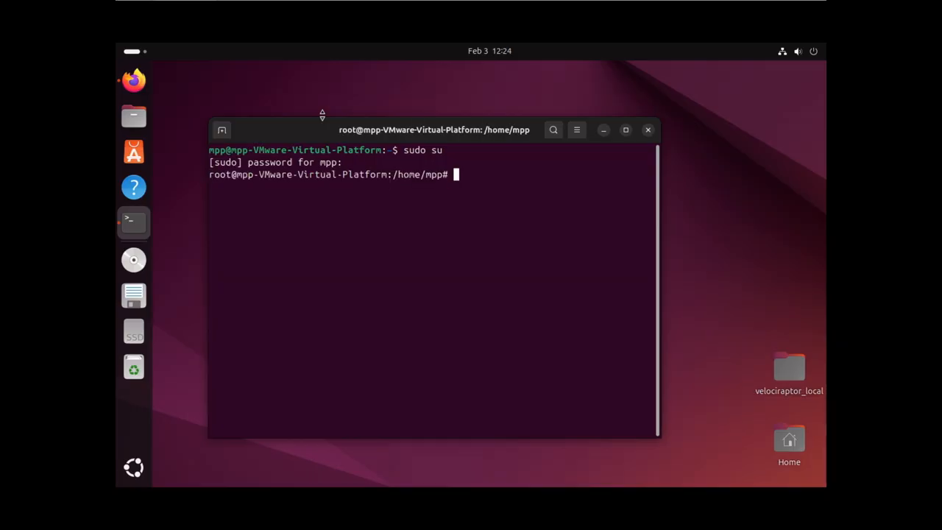
# Change into the Downloads folder and list its contents with ls -lh
pyautogui.write('cd Dow')
pyautogui.press('Tab')
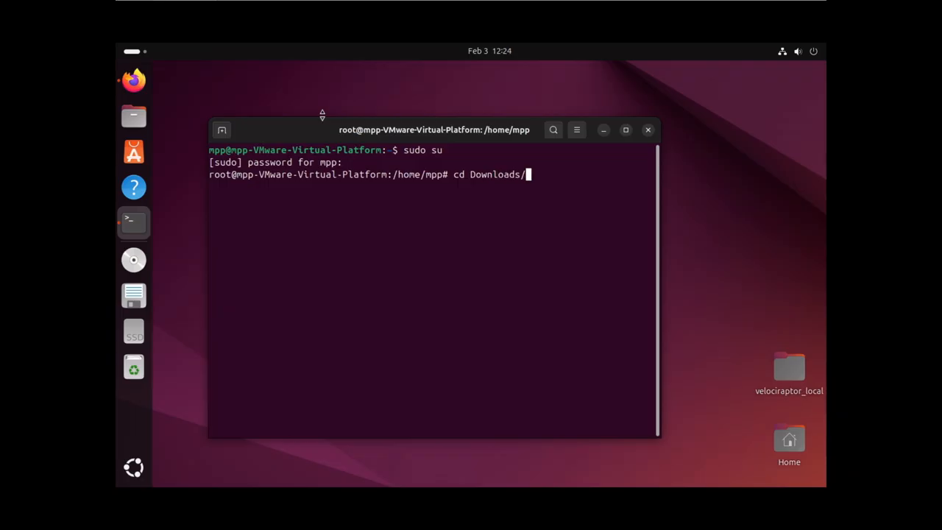
pyautogui.press('Return')
pyautogui.write('ls ')
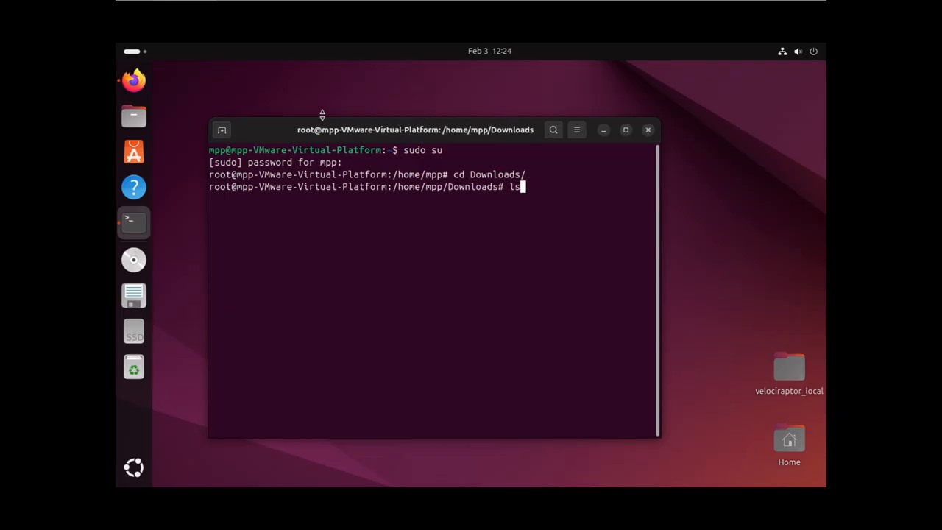
pyautogui.write('-lh')
pyautogui.press('Return')
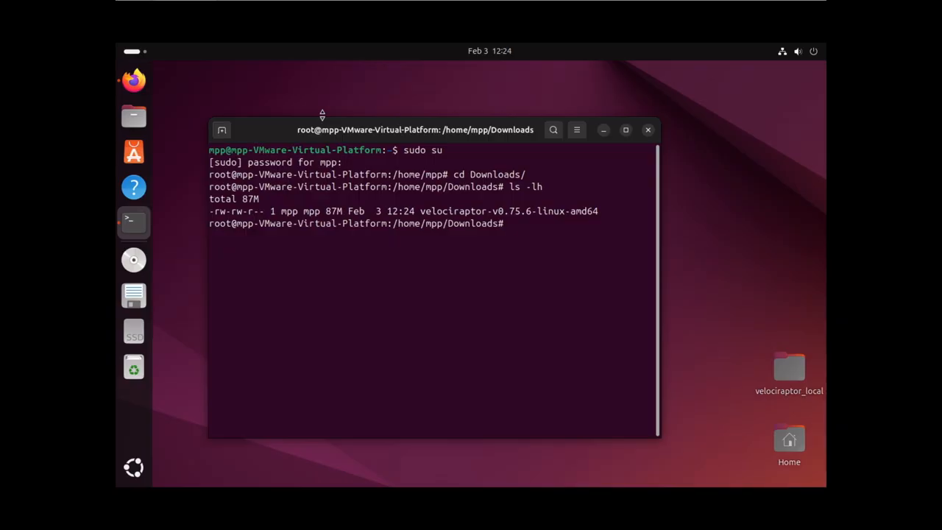
# Make velociraptor-v0.75.6-linux-amd64 executable with chmod +x and confirm its rwxrwxr-x permissions
pyautogui.write('chmod +x v')
pyautogui.press('Tab')
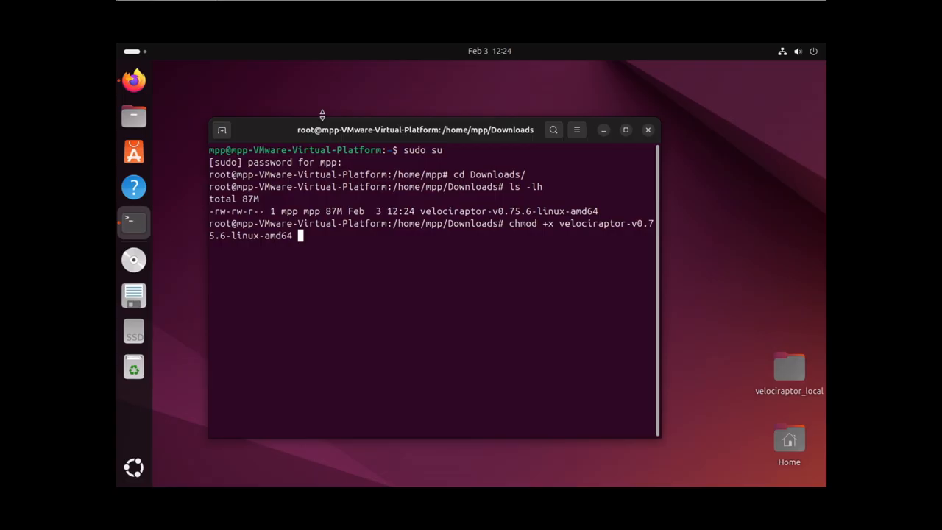
pyautogui.press('Return')
pyautogui.write('ls -lh')
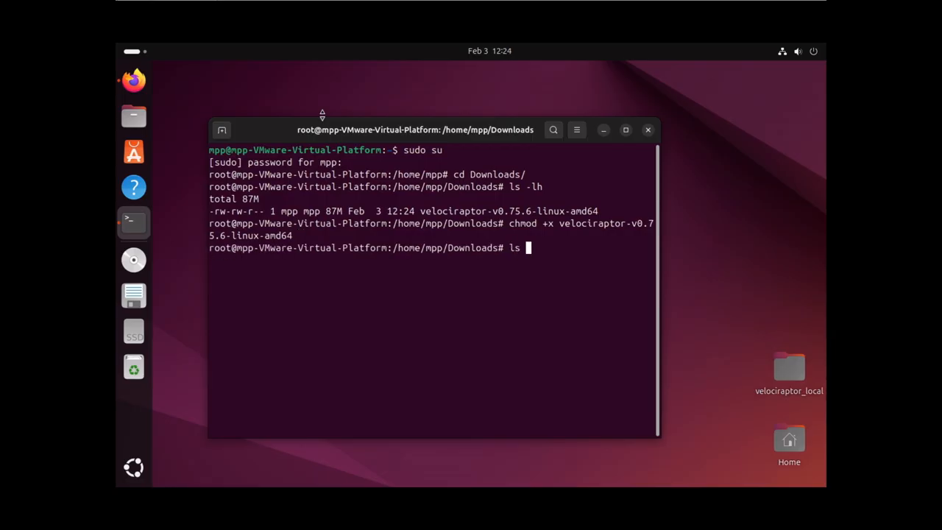
pyautogui.press('Return')
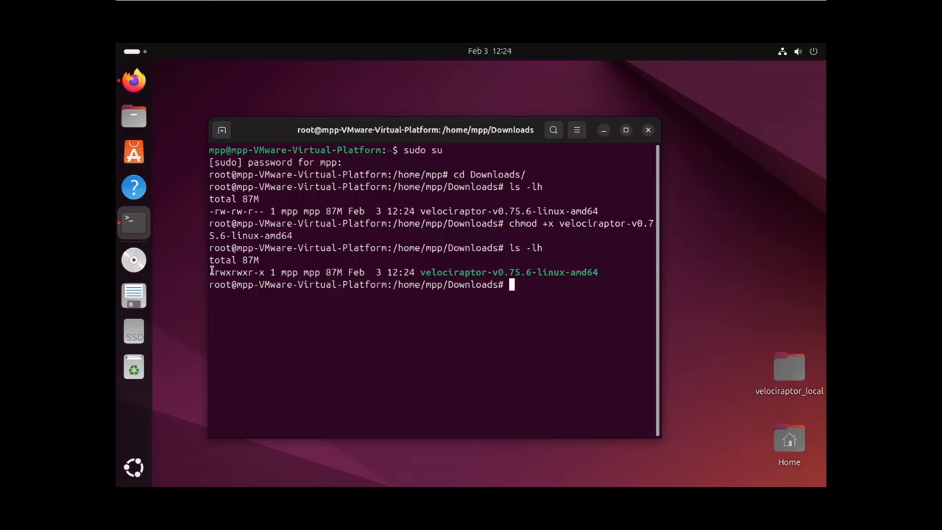
pyautogui.moveTo(212, 271); pyautogui.dragTo(271, 274)
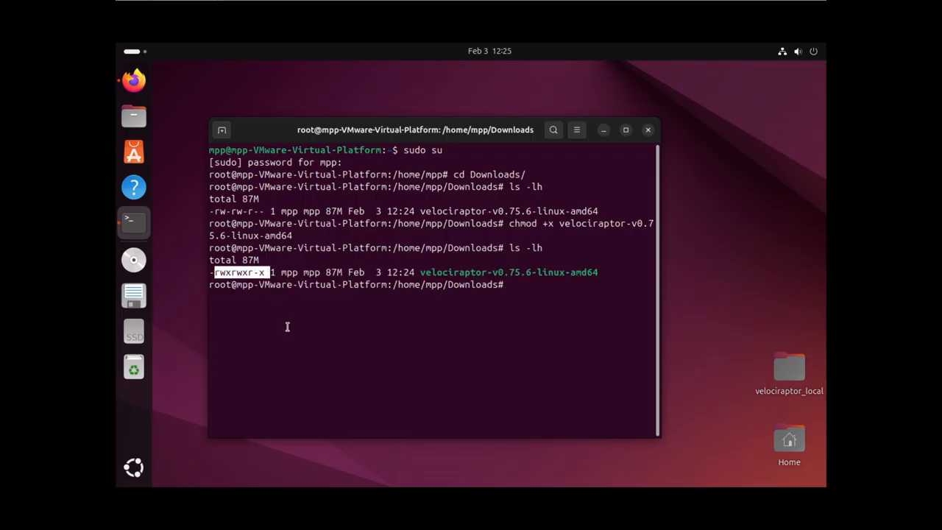
pyautogui.click(521, 290)
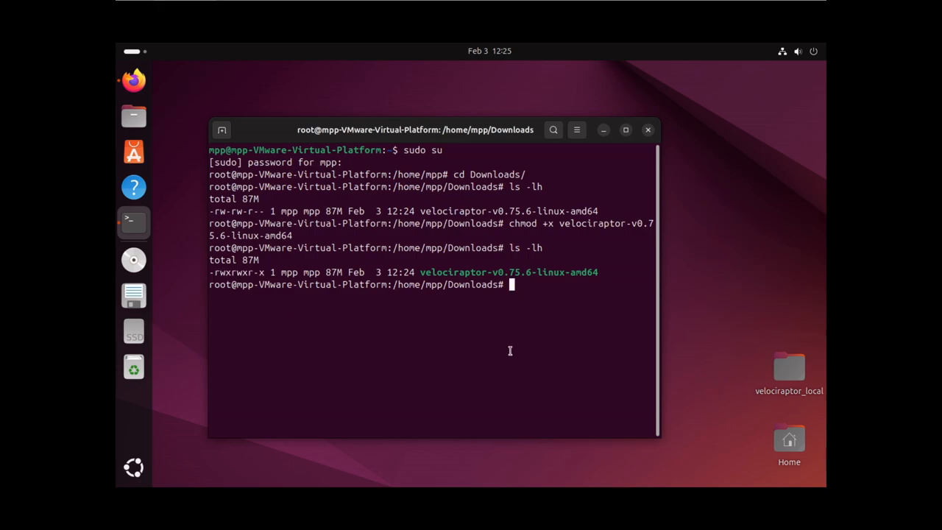
# Start the local server with ./velociraptor-v0.75.6-linux-amd64 gui, then return to Firefox
pyautogui.write('./v')
pyautogui.press('Tab')
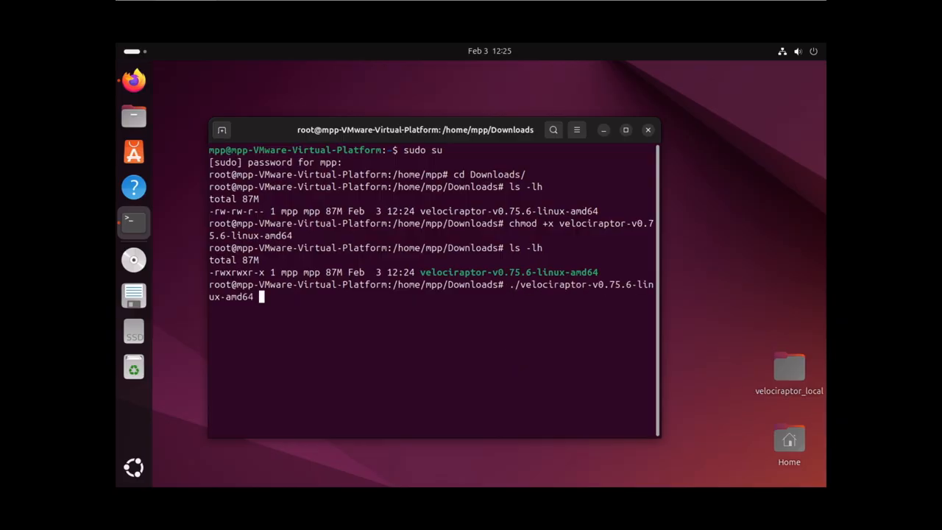
pyautogui.write('gui')
pyautogui.press('Return')
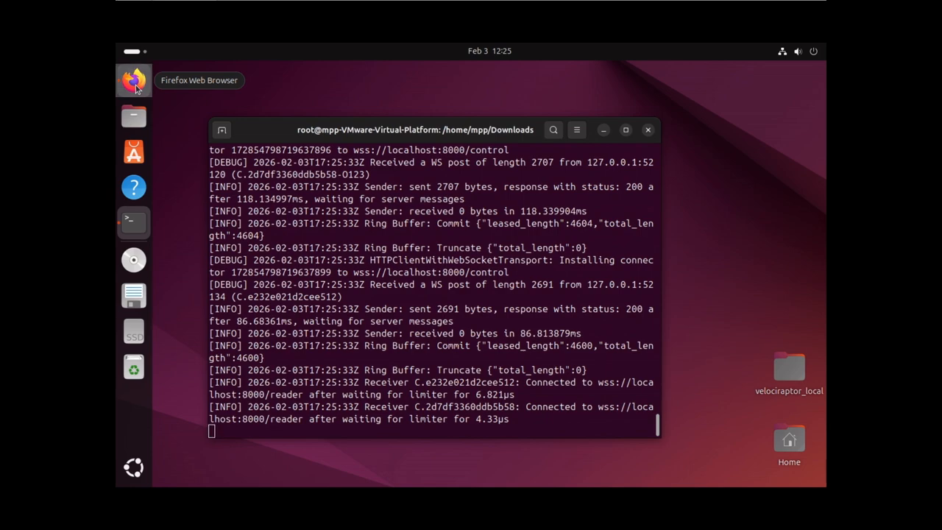
pyautogui.click(134, 82)
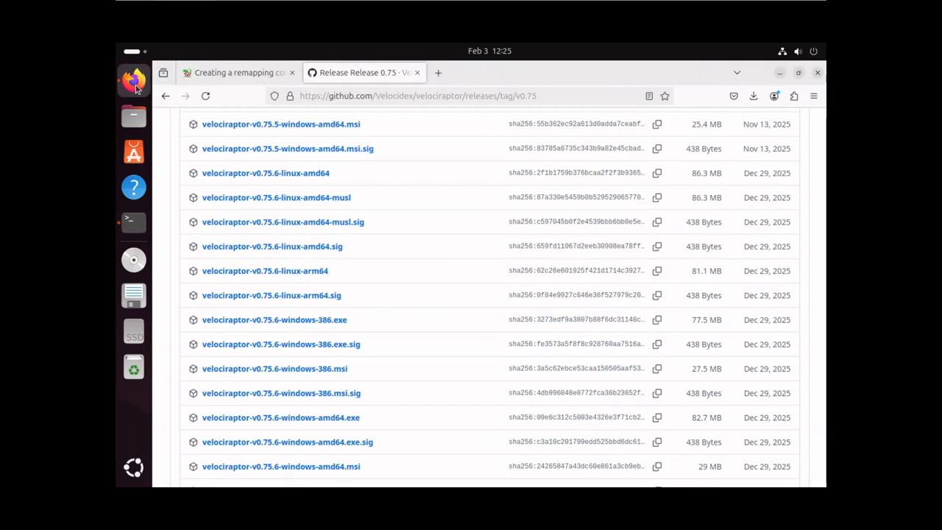
pyautogui.click(437, 73)
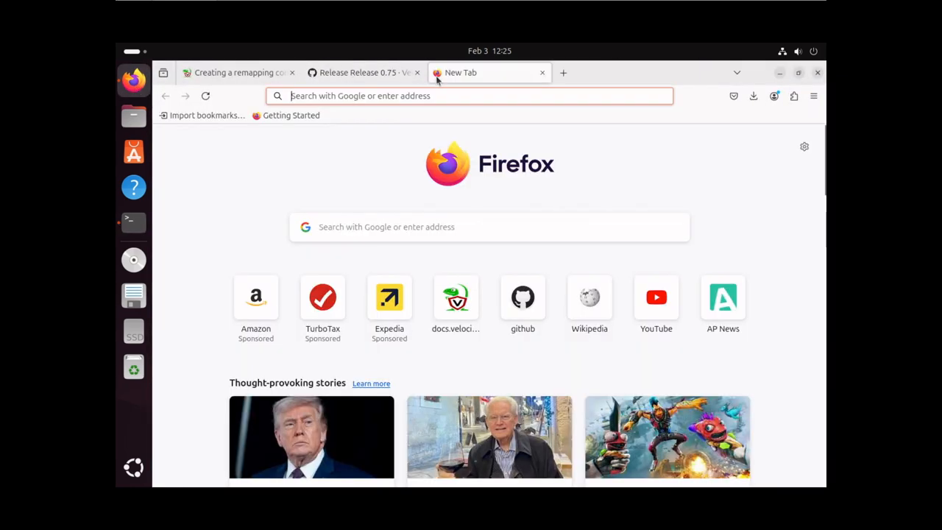
pyautogui.click(384, 96)
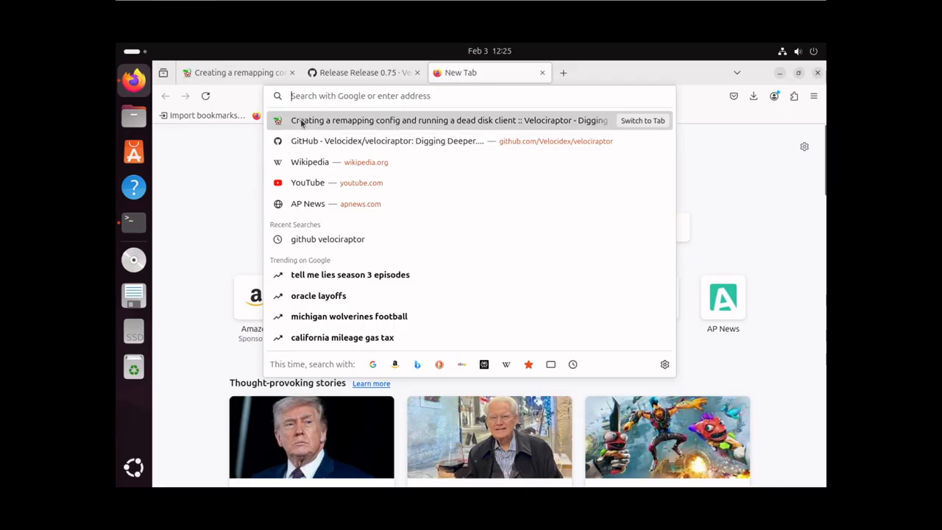
pyautogui.write('htt')
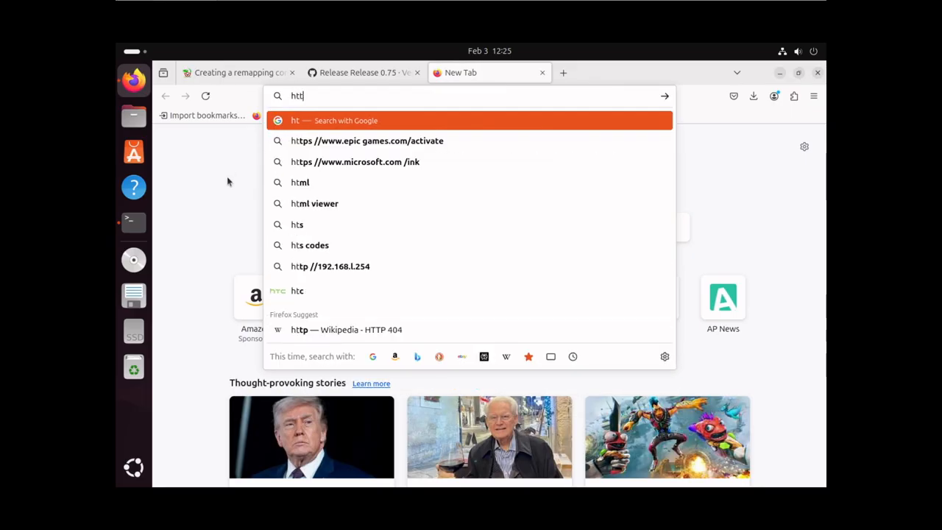
pyautogui.write('ps:/')
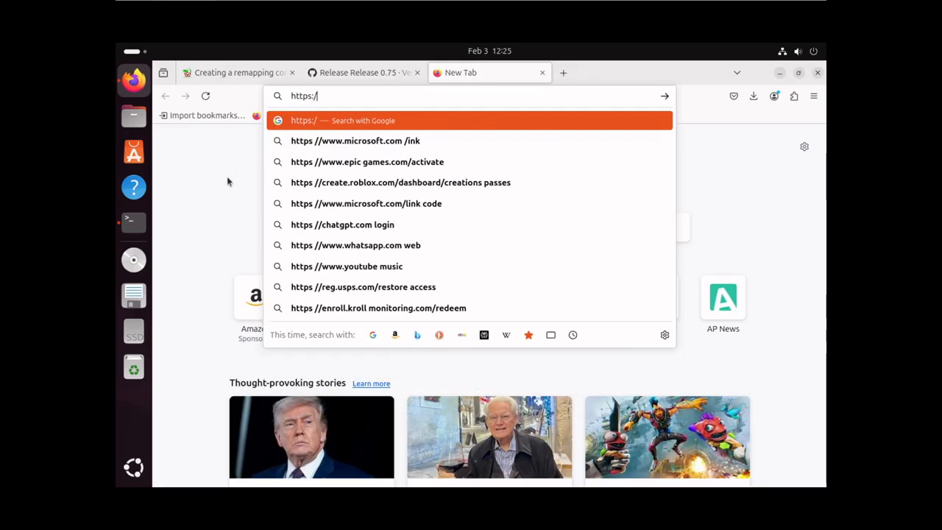
pyautogui.write('/127.')
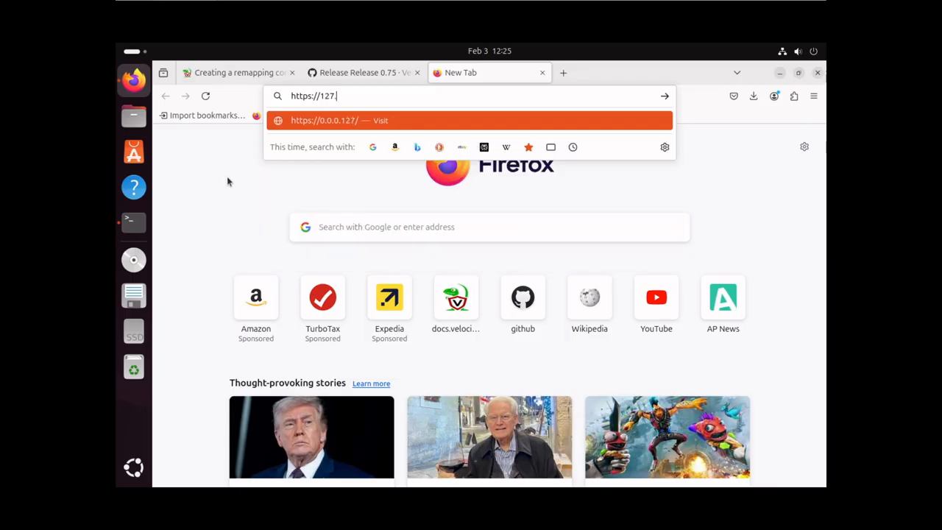
pyautogui.write('0.0.1:8889')
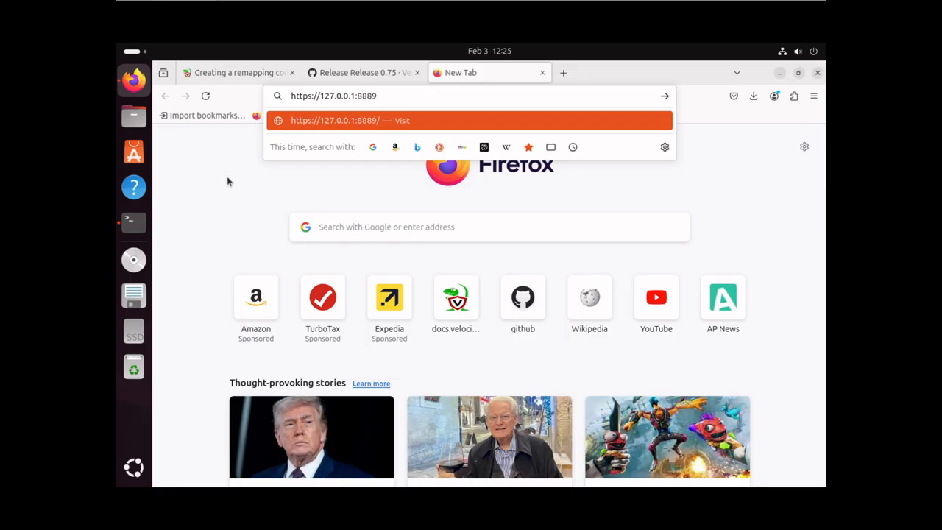
pyautogui.press('Return')
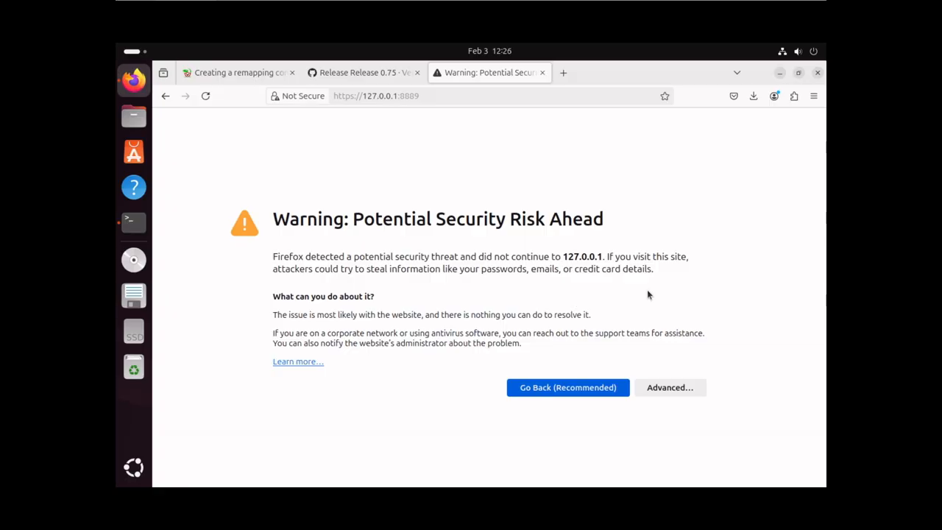
pyautogui.click(667, 388)
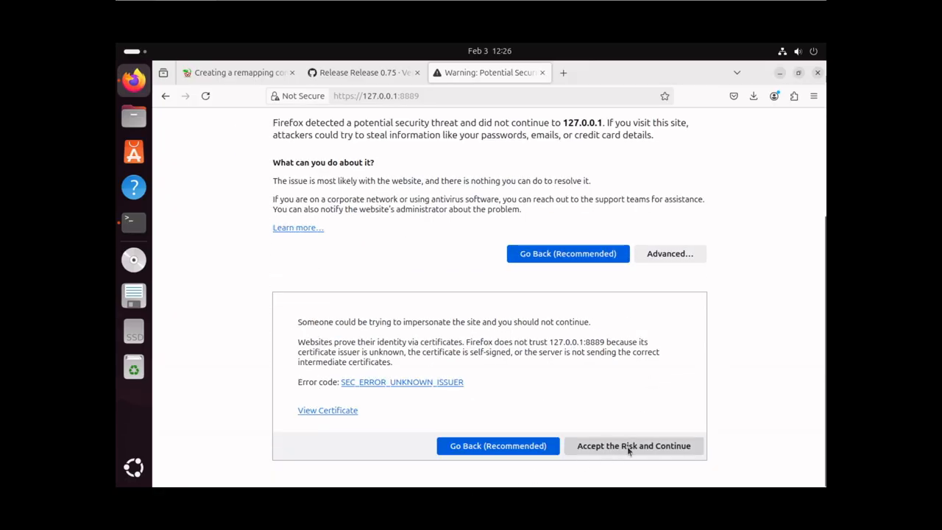
pyautogui.click(629, 447)
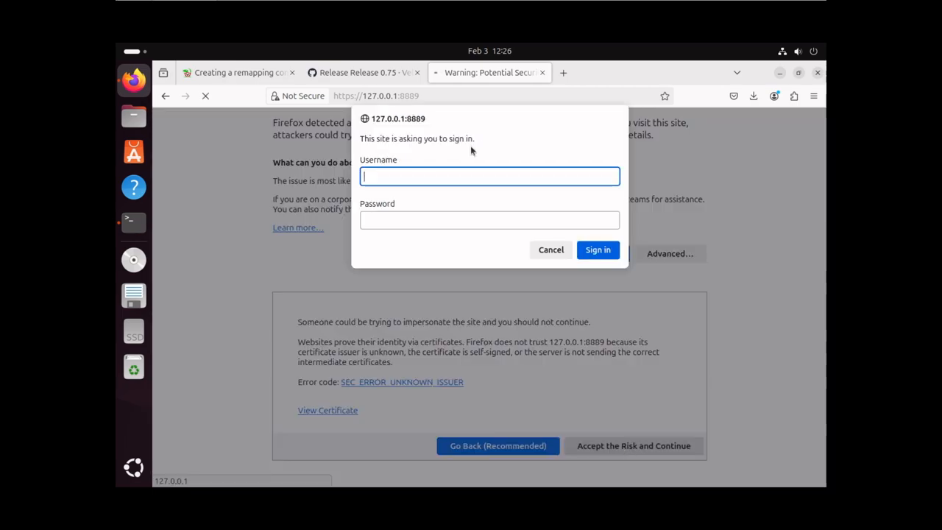
# Sign in to the Velociraptor GUI as admin with the account password
pyautogui.write('admin')
pyautogui.press('Tab')
pyautogui.write('••••••••')
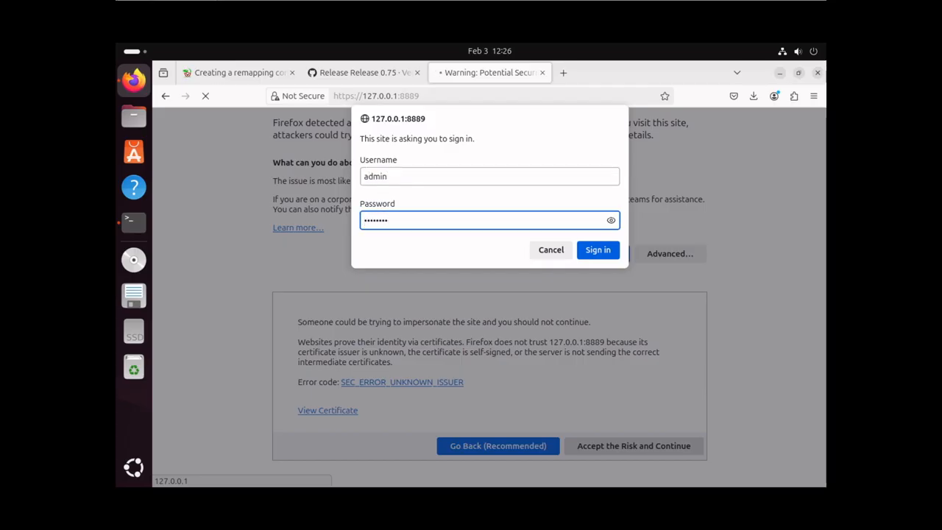
pyautogui.click(611, 220)
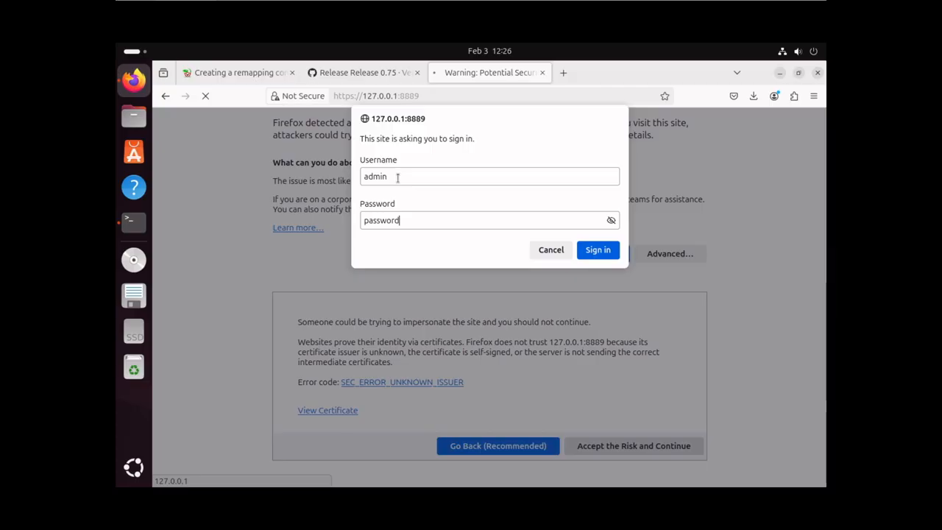
pyautogui.click(597, 251)
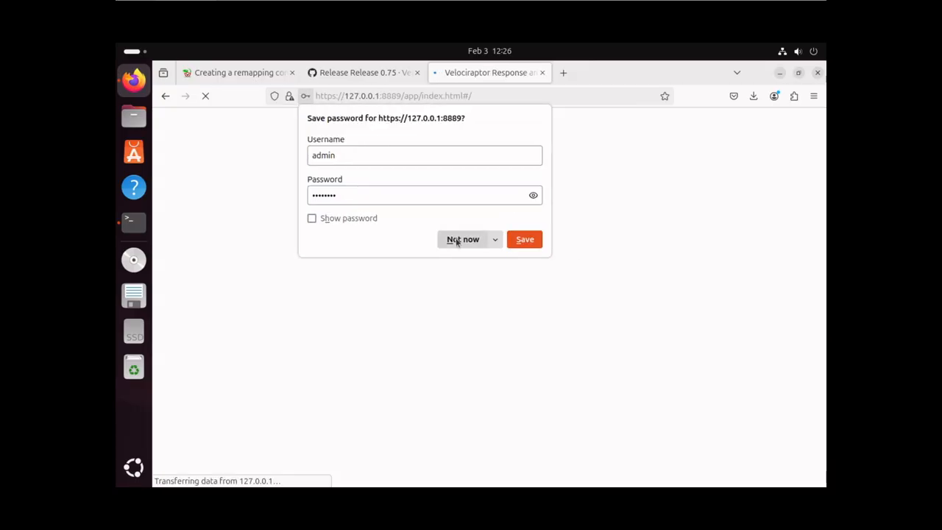
# Decline saving the password and start a Server.Import.Extras collection with its parameters expanded
pyautogui.click(454, 240)
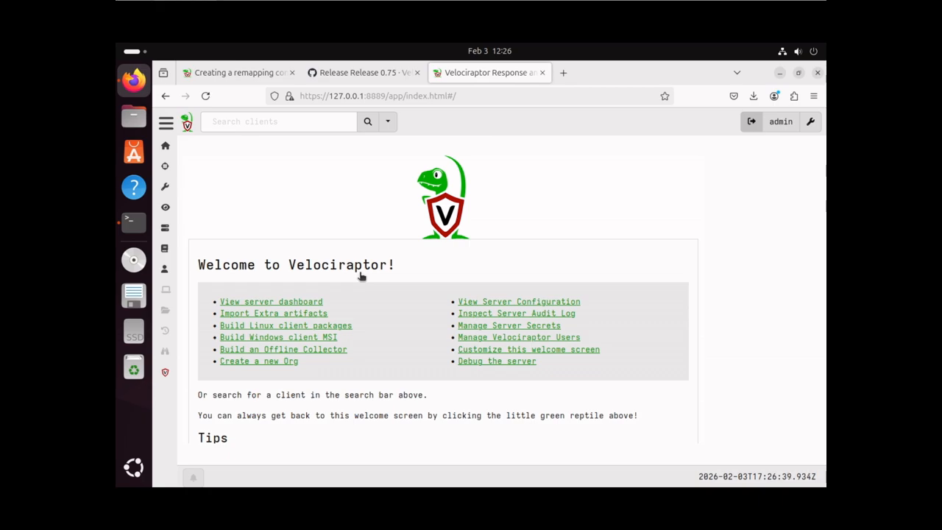
pyautogui.click(250, 315)
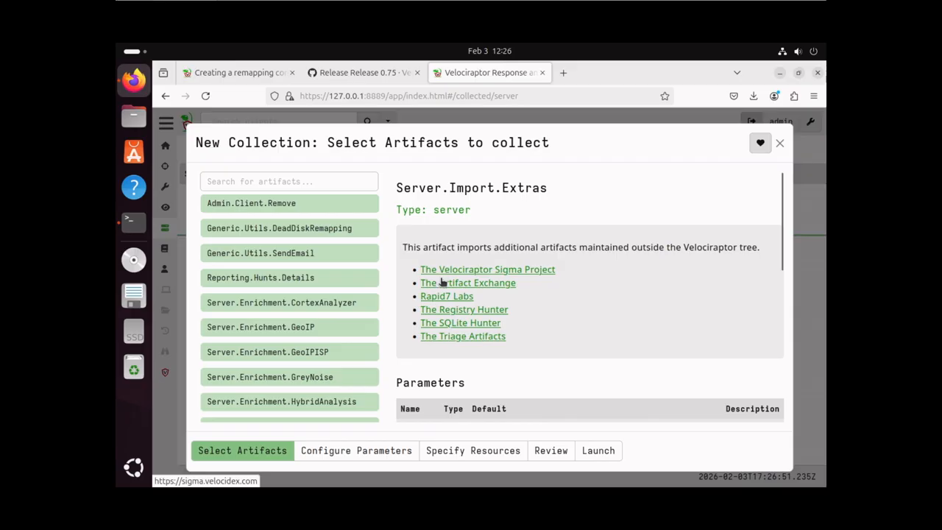
pyautogui.click(367, 452)
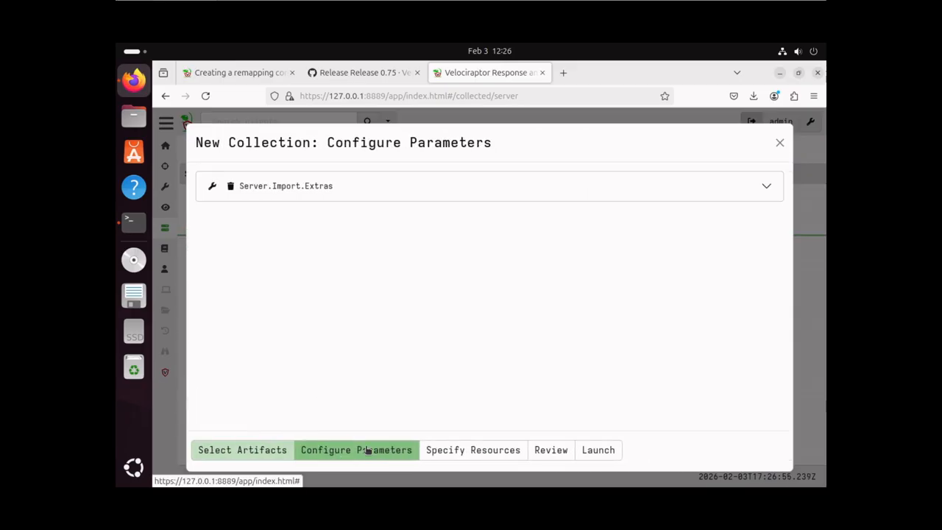
pyautogui.click(331, 189)
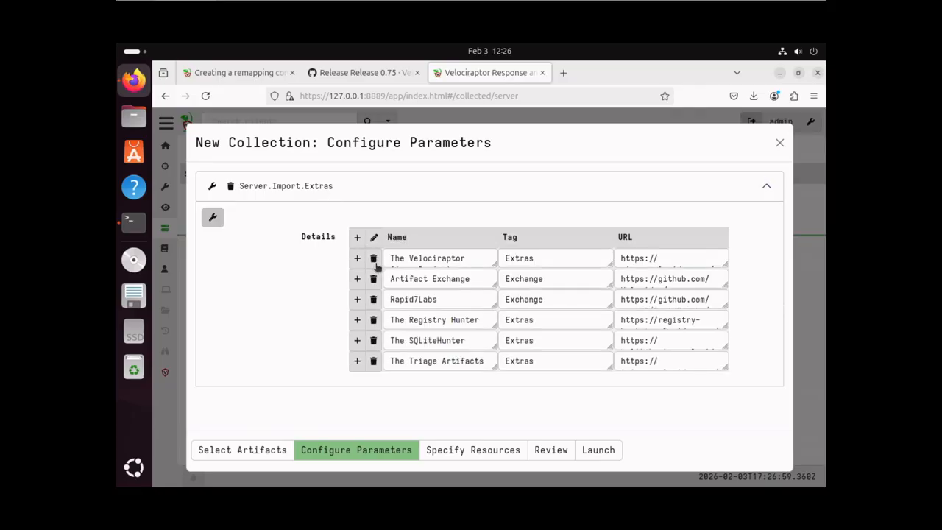
# Remove the Artifact Exchange, Rapid7Labs, Registry Hunter, SQLiteHunter and Triage sources, then launch the collection
pyautogui.click(429, 259)
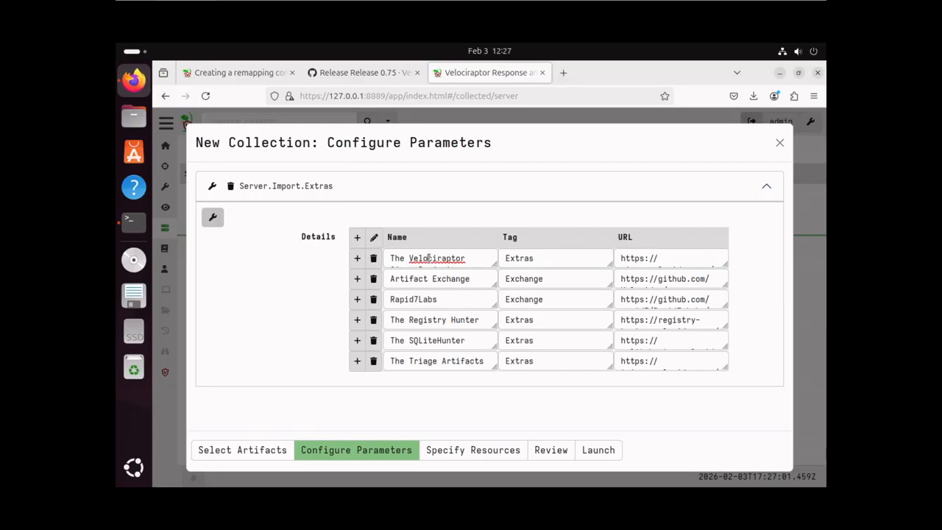
pyautogui.scroll(-1, 429, 259)
pyautogui.scroll(1, 429, 259)
pyautogui.click(373, 279)
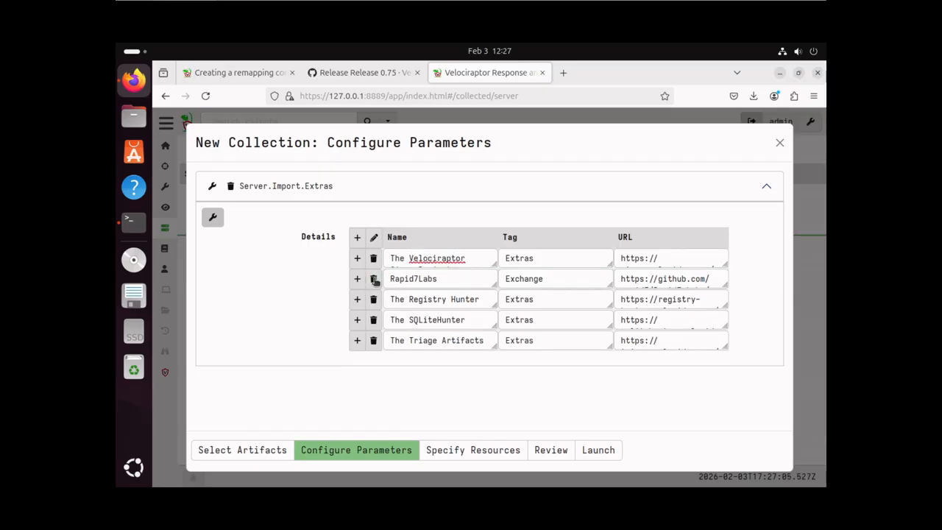
pyautogui.click(373, 279)
pyautogui.click(373, 279)
pyautogui.click(373, 278)
pyautogui.click(374, 279)
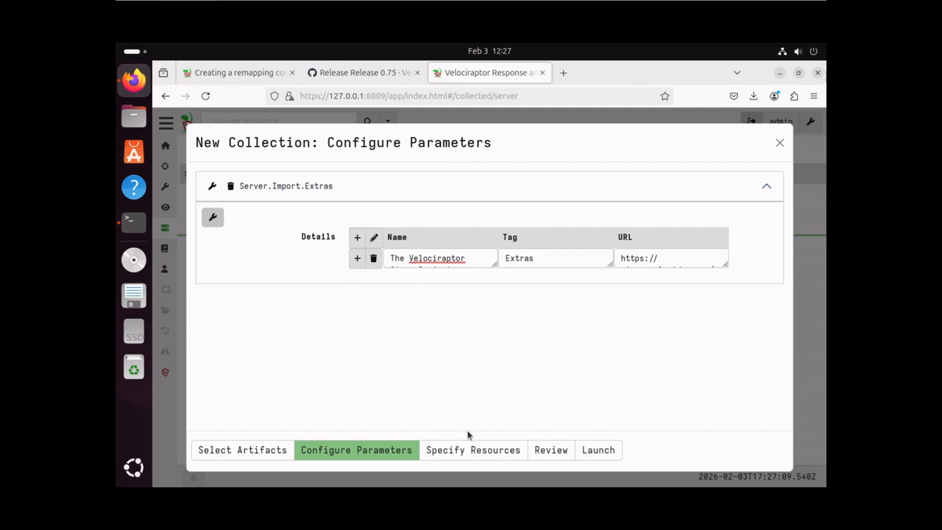
pyautogui.click(598, 455)
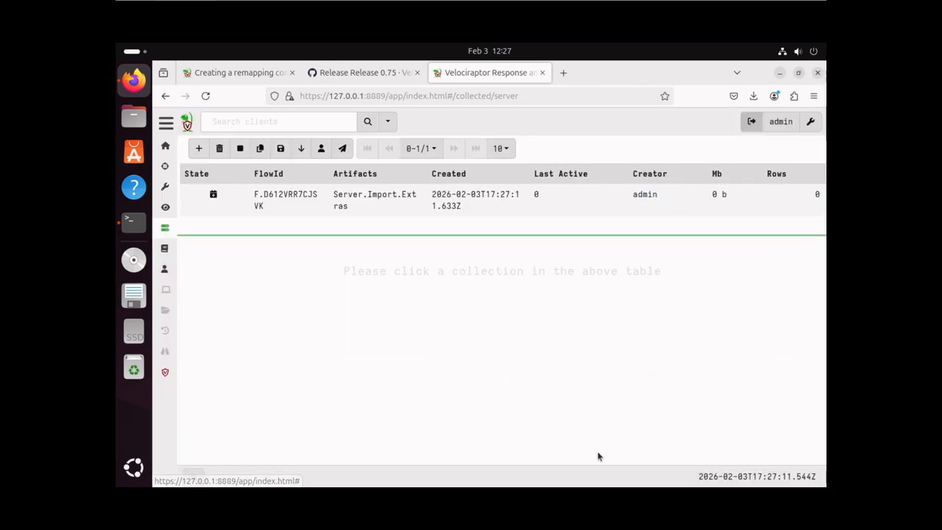
# Check the Server.Import.Extras flow's 22 result rows, then go back to Server Artifacts
pyautogui.click(365, 202)
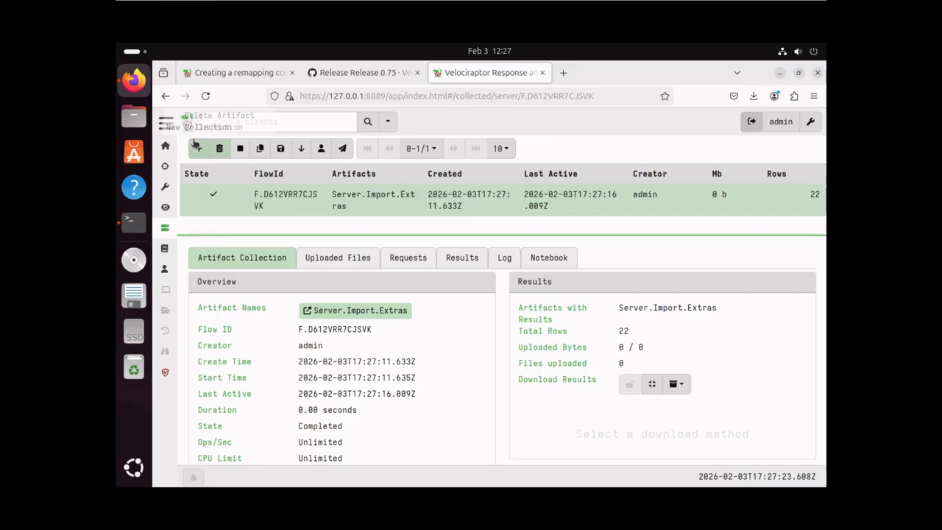
pyautogui.click(167, 125)
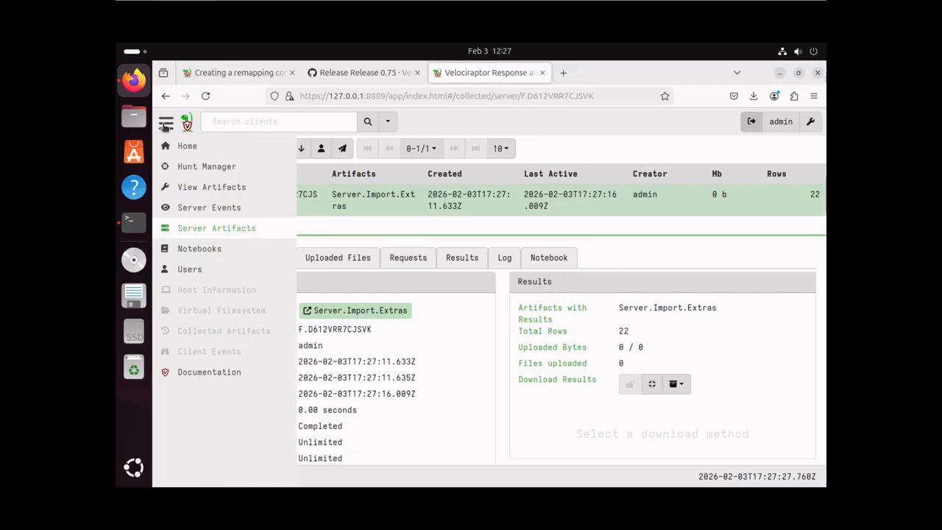
pyautogui.click(200, 232)
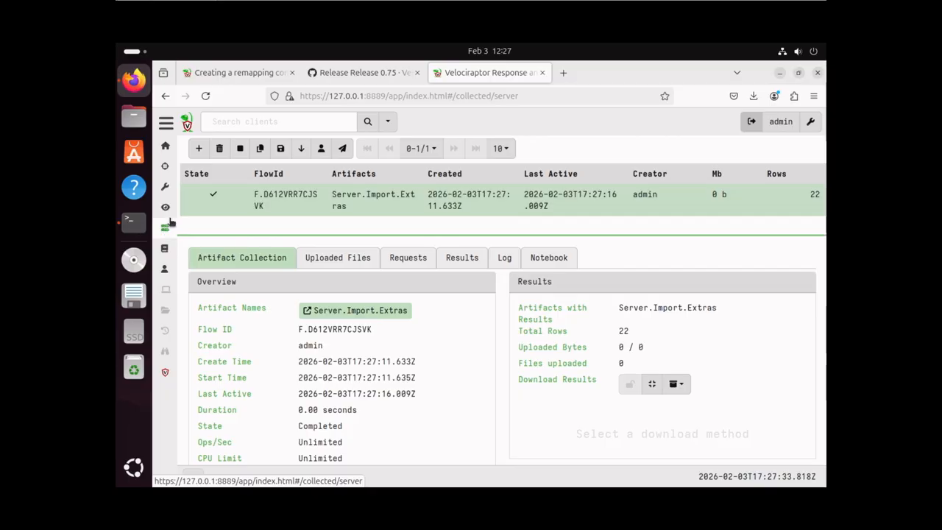
pyautogui.moveTo(166, 230)
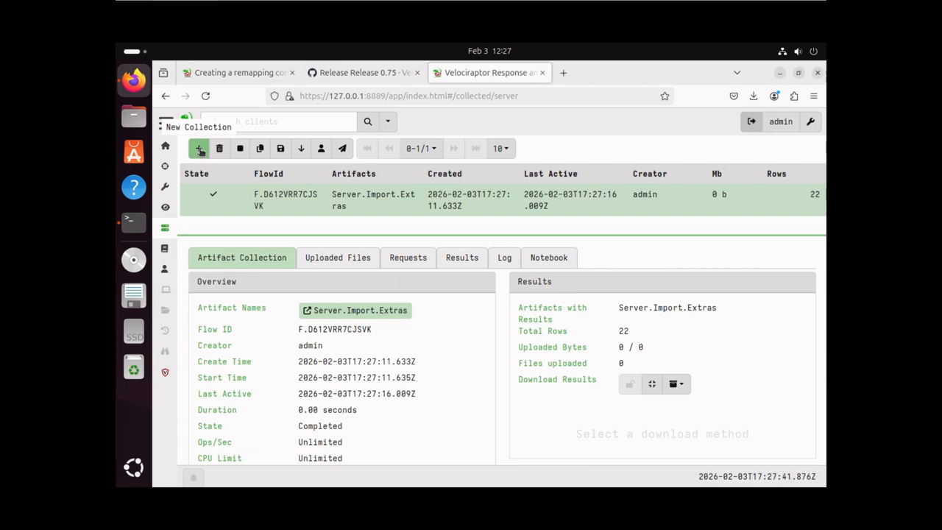
# Search 'dead' in a new server collection, pick Server.Utils.DeadDiskClient and go to its parameters
pyautogui.click(200, 149)
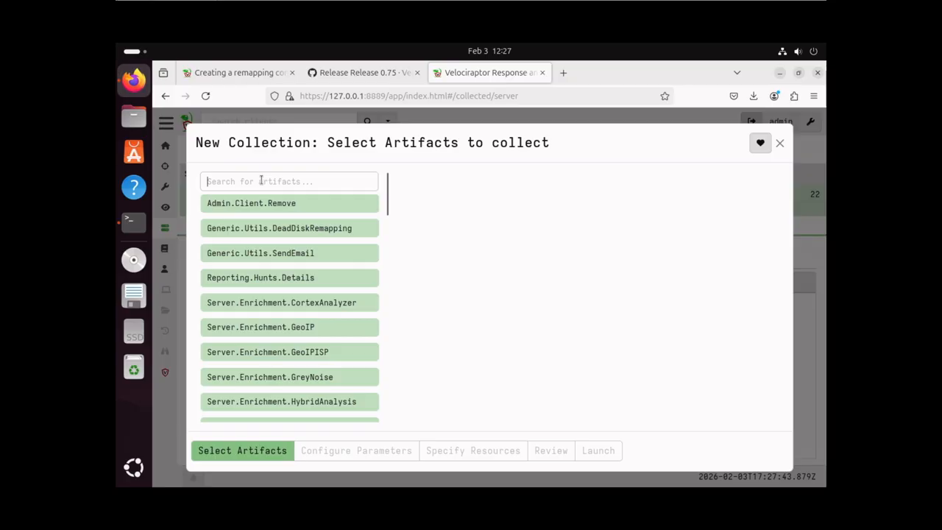
pyautogui.write('dead')
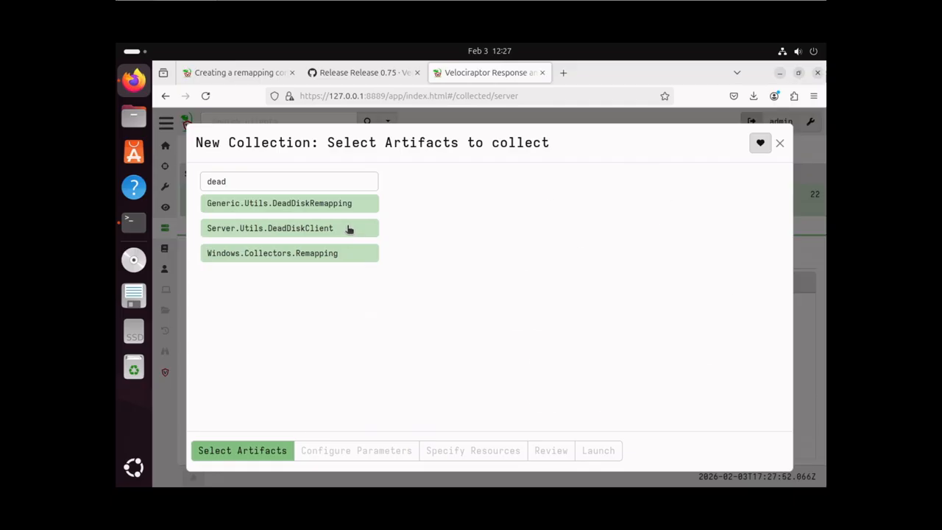
pyautogui.click(349, 230)
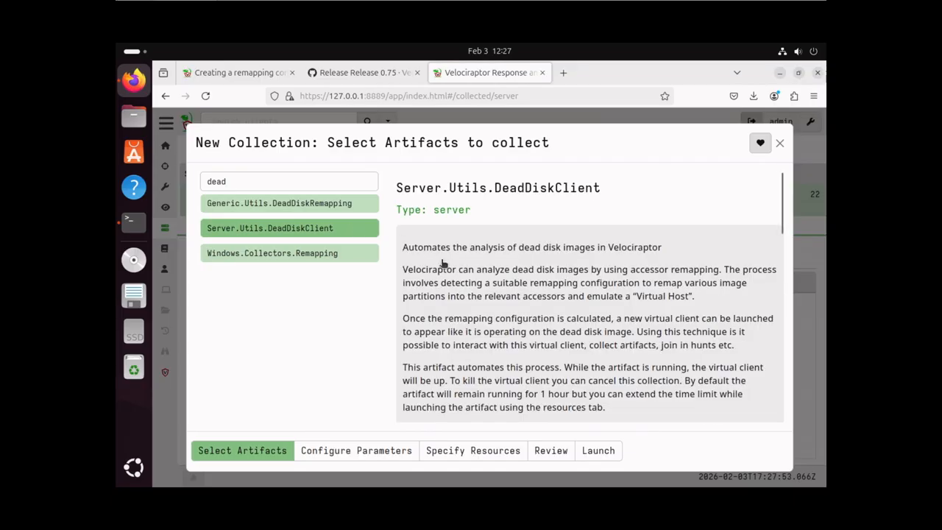
pyautogui.scroll(-2, 461, 296)
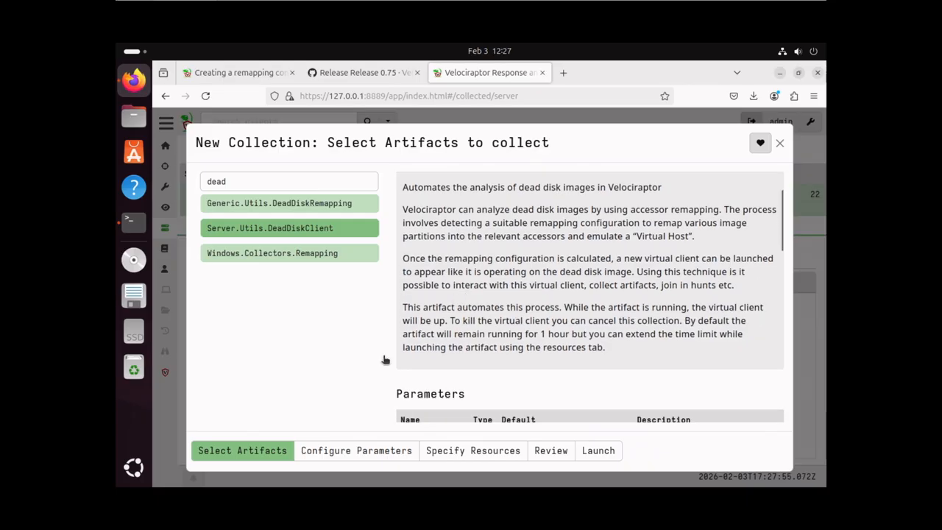
pyautogui.click(340, 450)
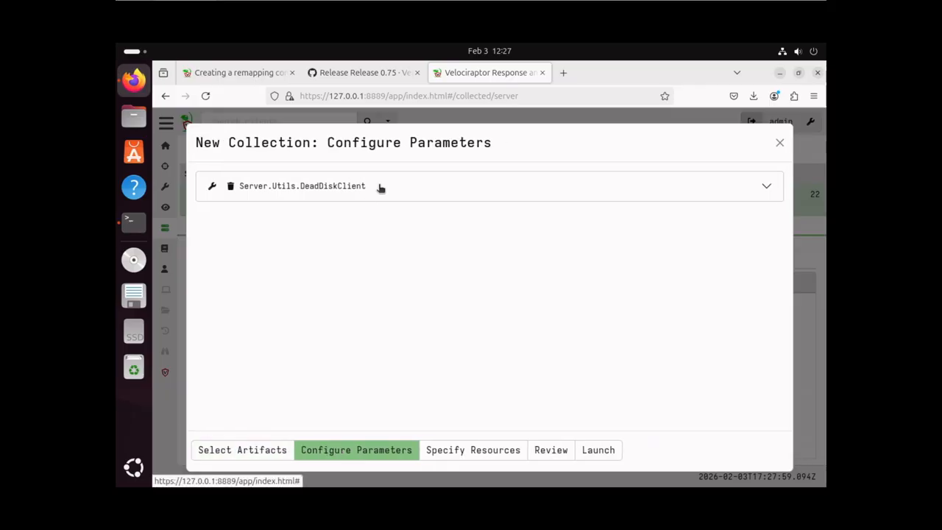
# Replace the placeholder ImagePath with the pasted Physical_Disk_Image_PC03.E01 path
pyautogui.click(395, 190)
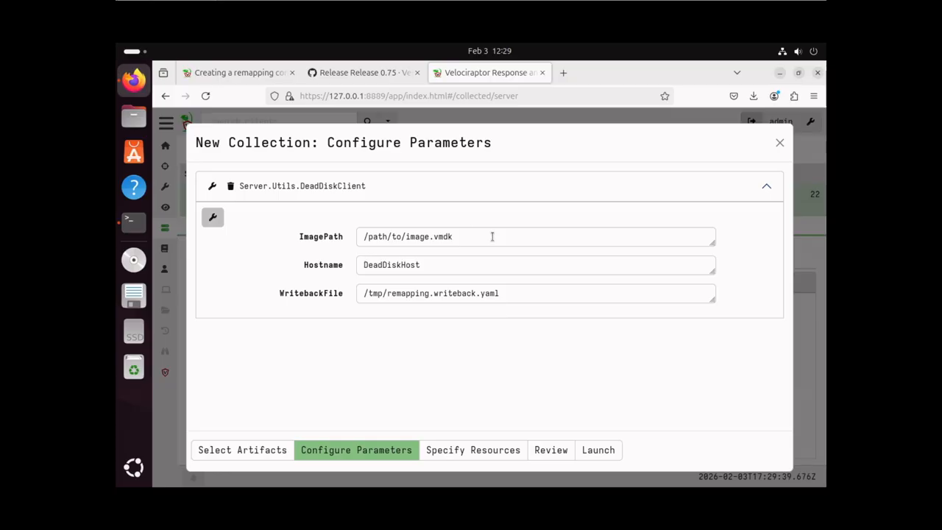
pyautogui.moveTo(492, 237); pyautogui.dragTo(358, 240)
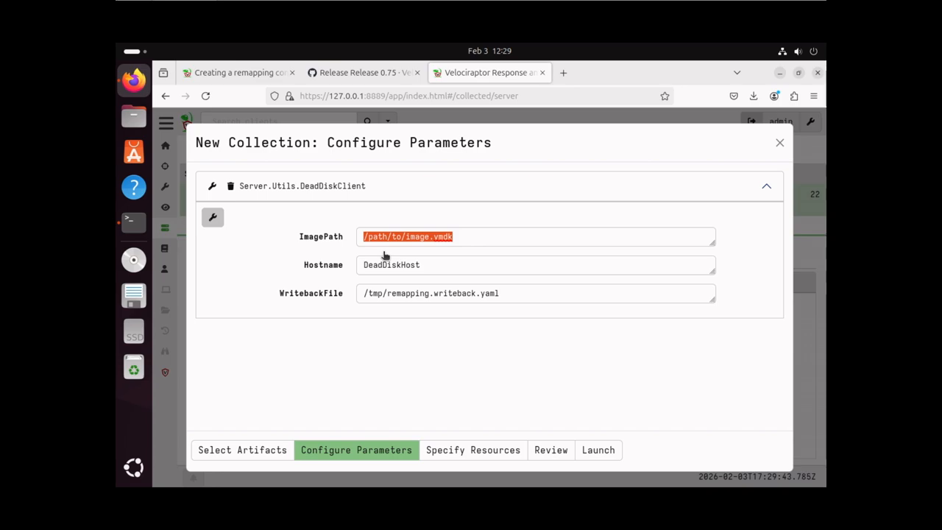
pyautogui.press('BackSpace')
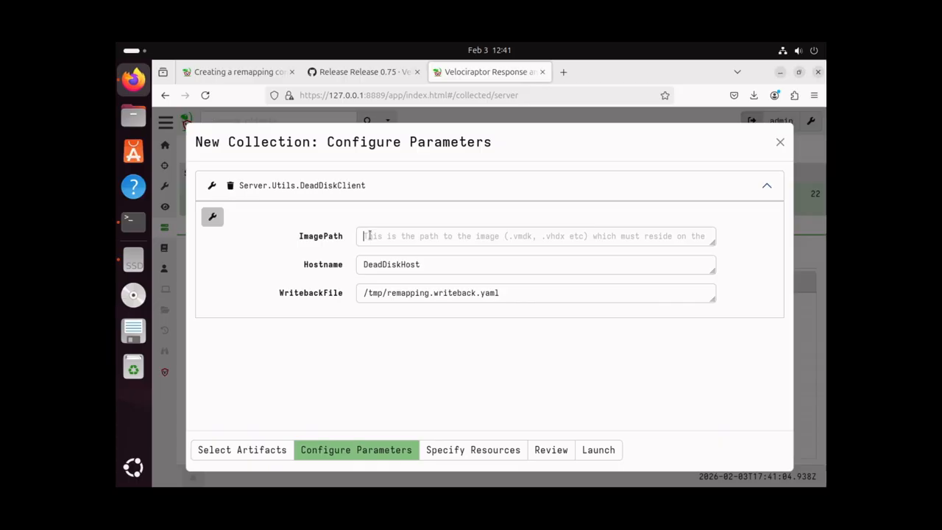
pyautogui.rightClick(369, 234)
pyautogui.click(398, 308)
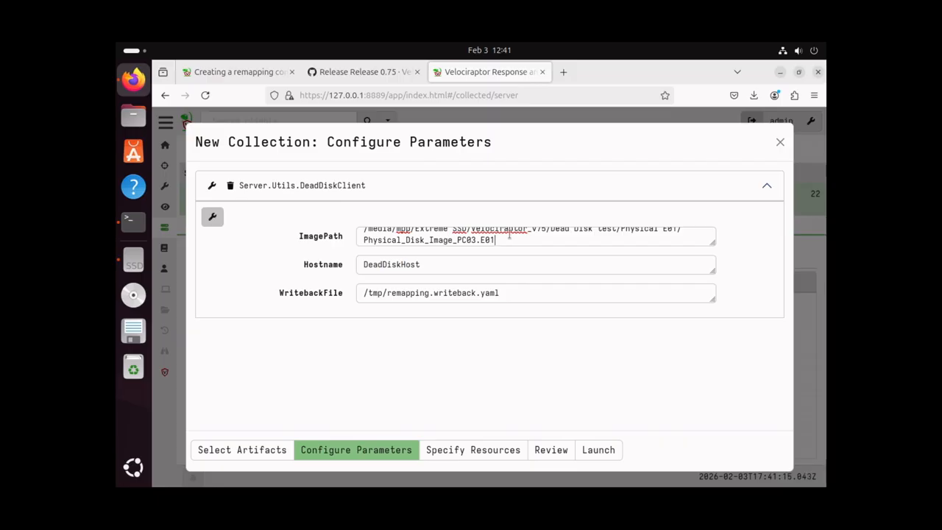
pyautogui.scroll(1, 510, 234)
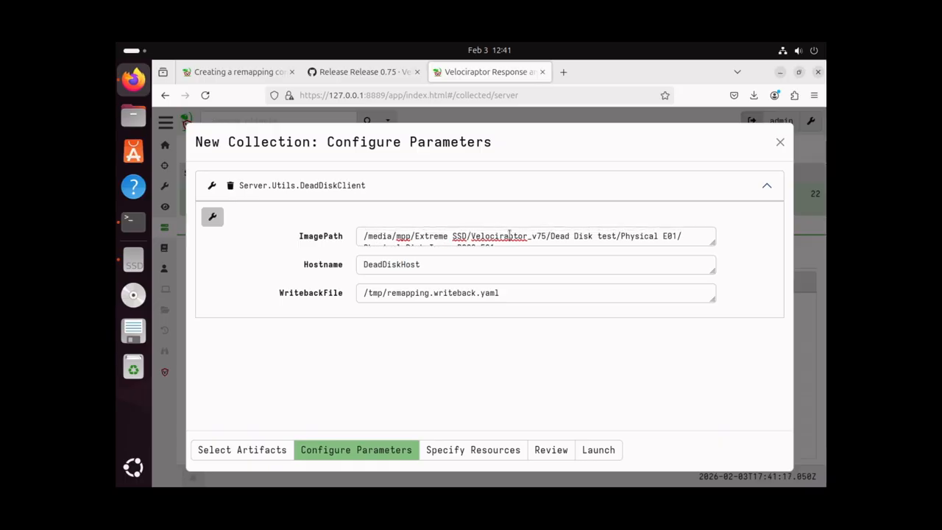
pyautogui.scroll(-1, 510, 234)
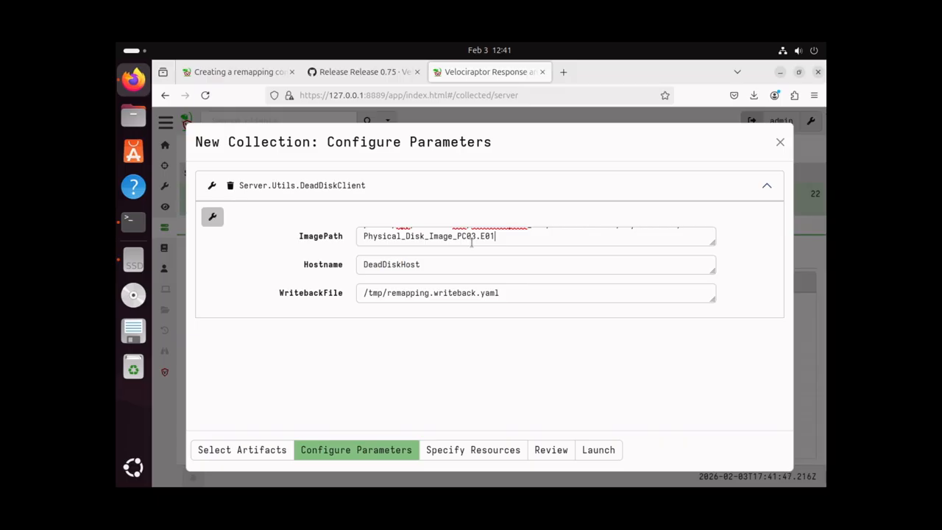
# Prefix the hostname with PC03- to make PC03-DeadDiskHost, keeping WritebackFile /tmp/remapping.writeback.yaml
pyautogui.click(363, 265)
pyautogui.write('PC')
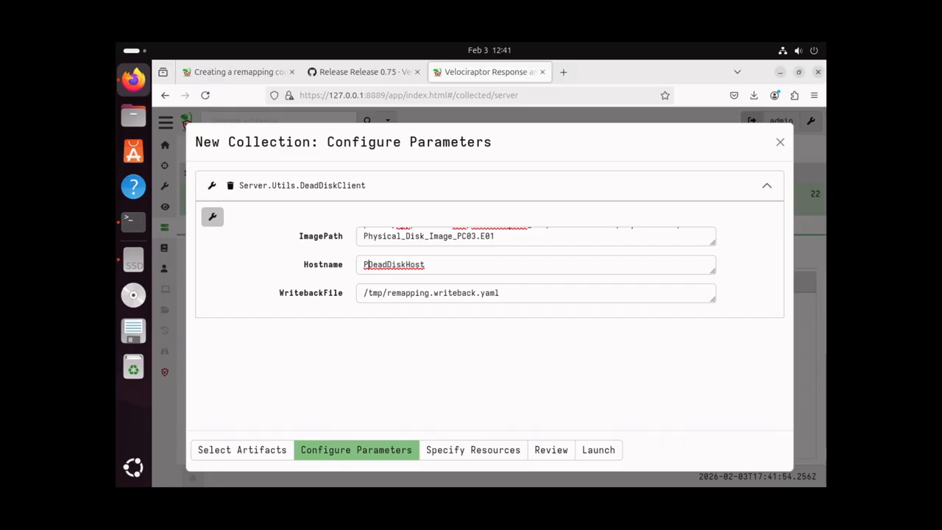
pyautogui.write('03-')
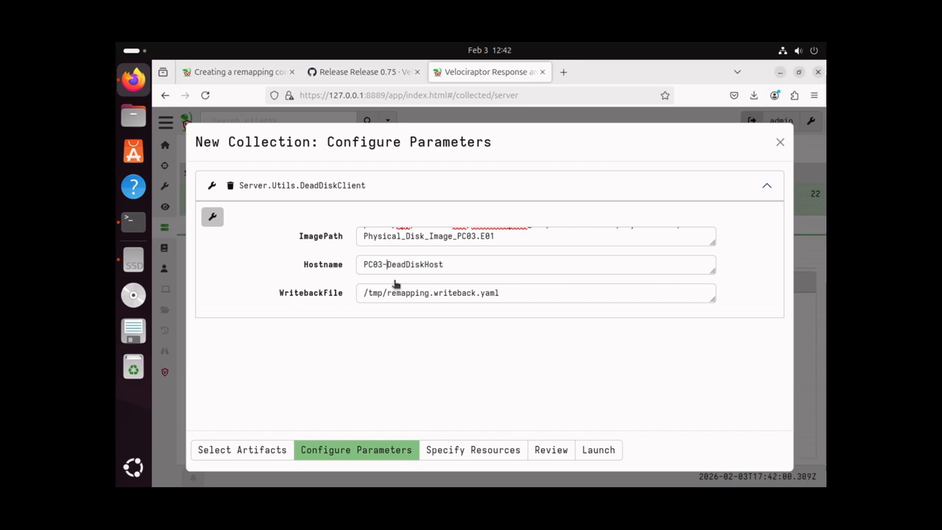
pyautogui.click(508, 293)
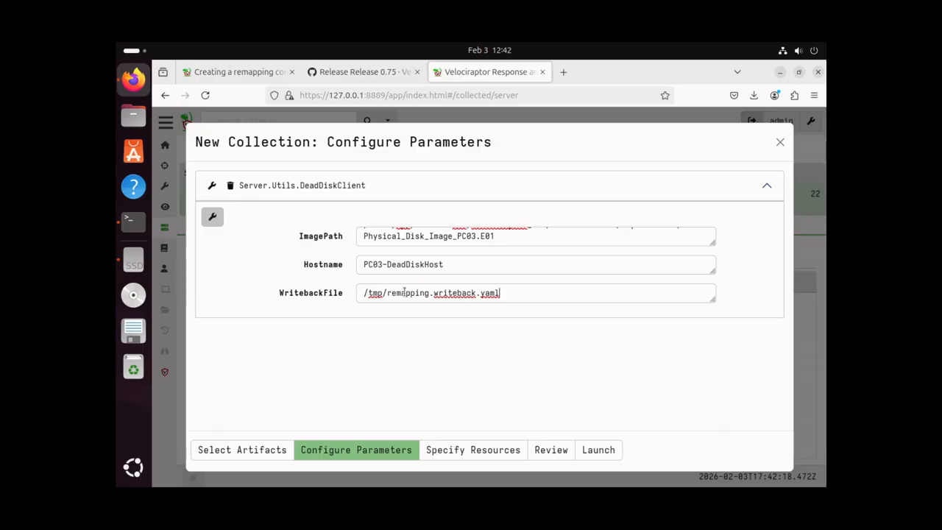
pyautogui.click(497, 452)
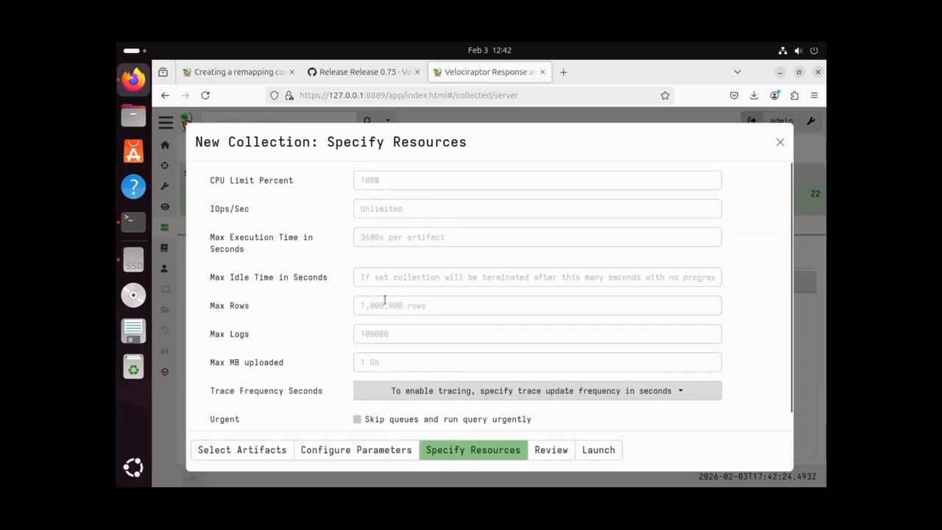
# Set Max Execution Time to 7200 seconds and launch the DeadDiskClient collection
pyautogui.click(378, 256)
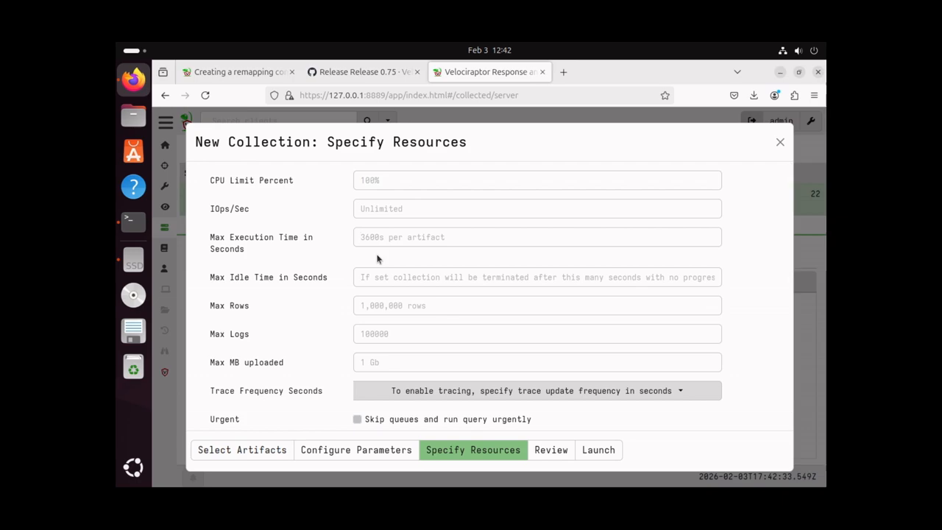
pyautogui.write('7200')
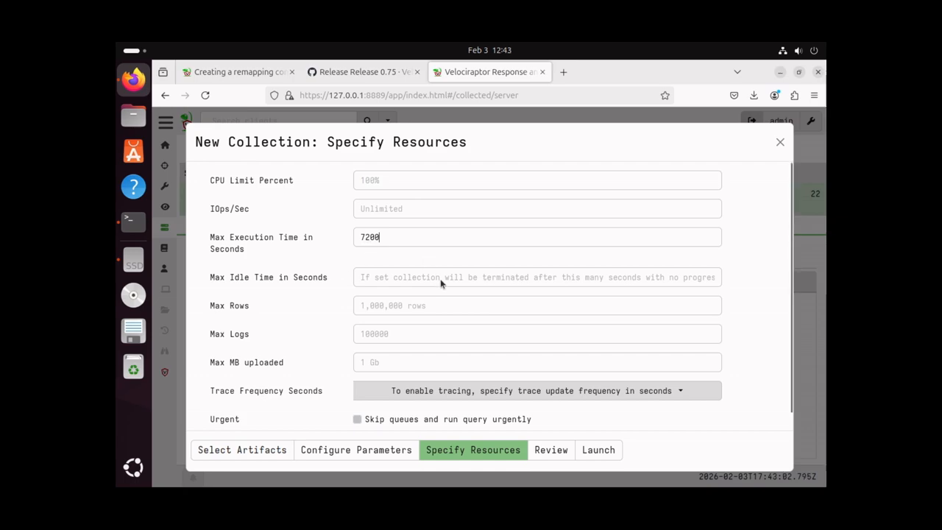
pyautogui.click(596, 452)
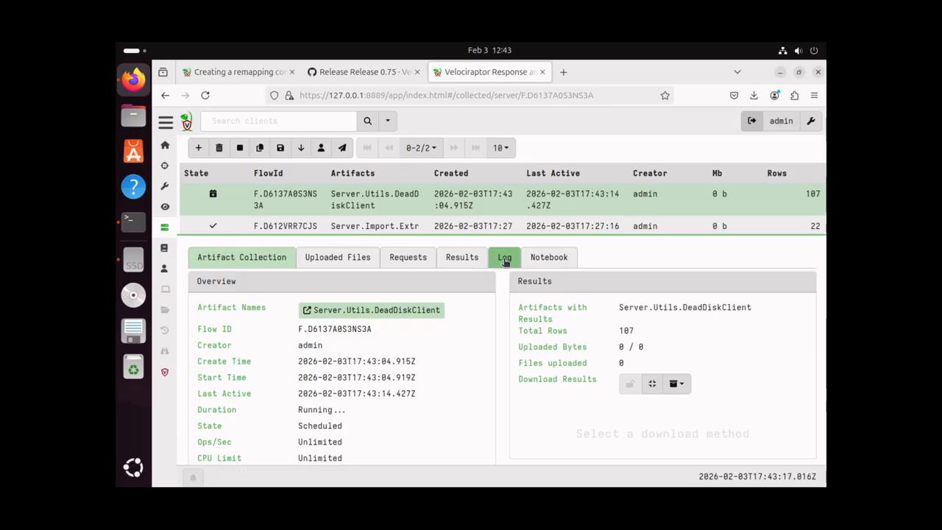
# Scroll through the DeadDiskClient flow's log of opened PC03 E01 segments and scanned partitions
pyautogui.click(505, 260)
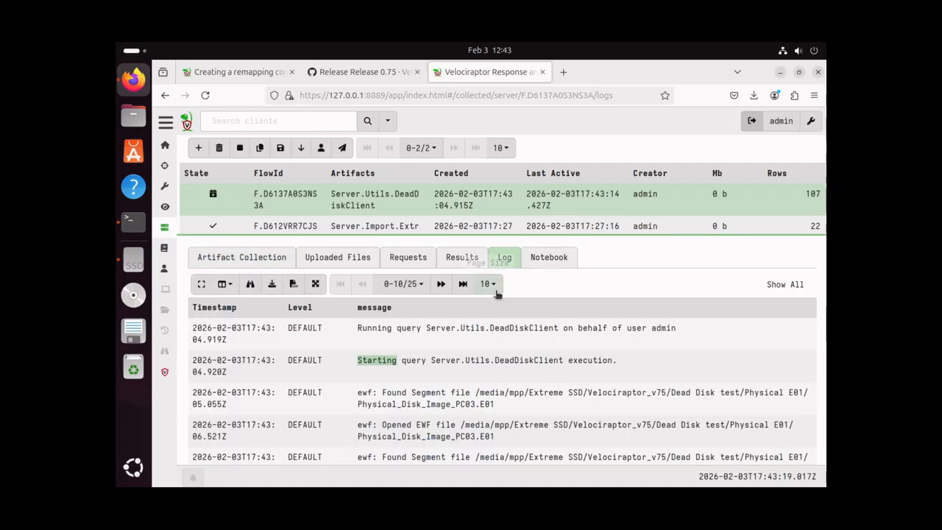
pyautogui.scroll(-5, 489, 334)
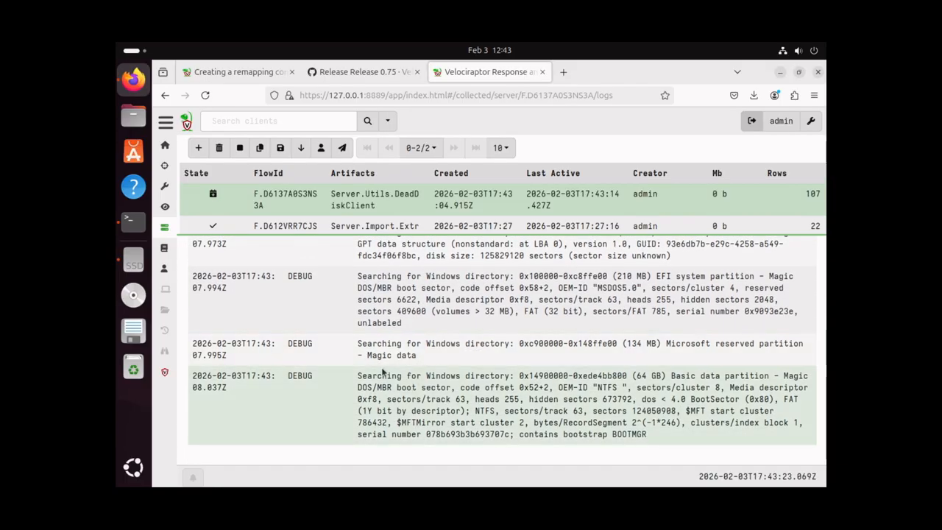
pyautogui.scroll(5, 398, 339)
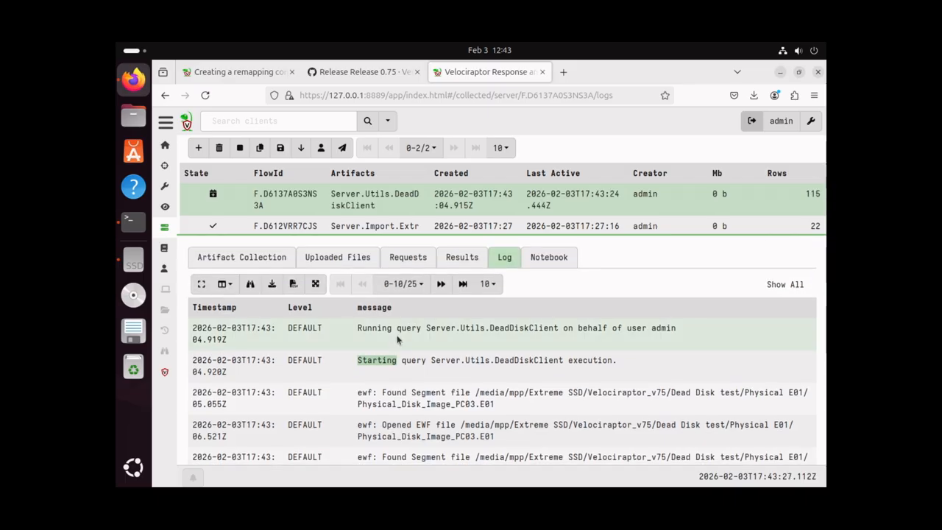
pyautogui.scroll(-5, 425, 340)
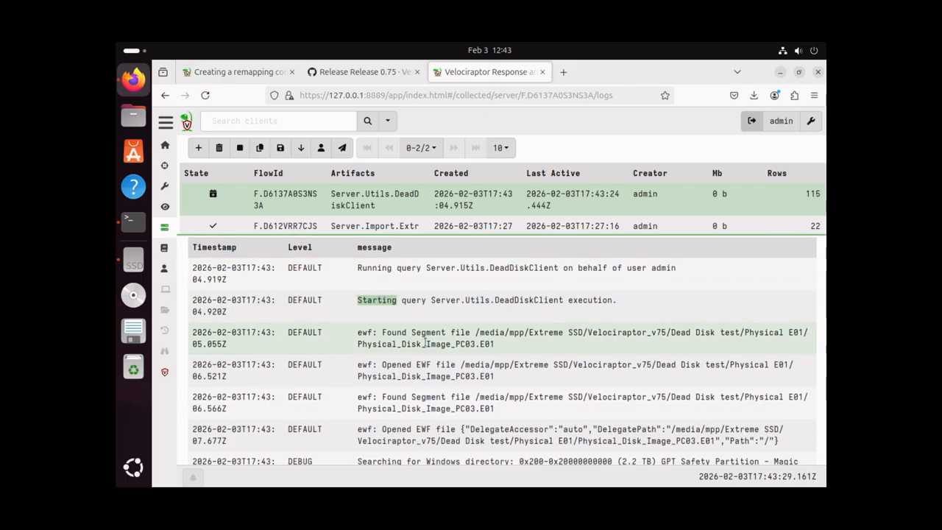
pyautogui.scroll(-3, 425, 341)
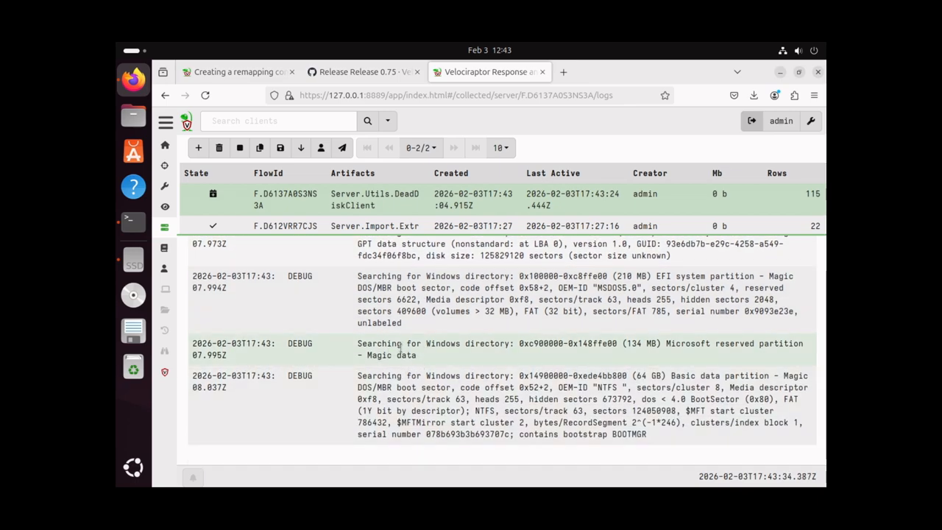
pyautogui.scroll(8, 401, 345)
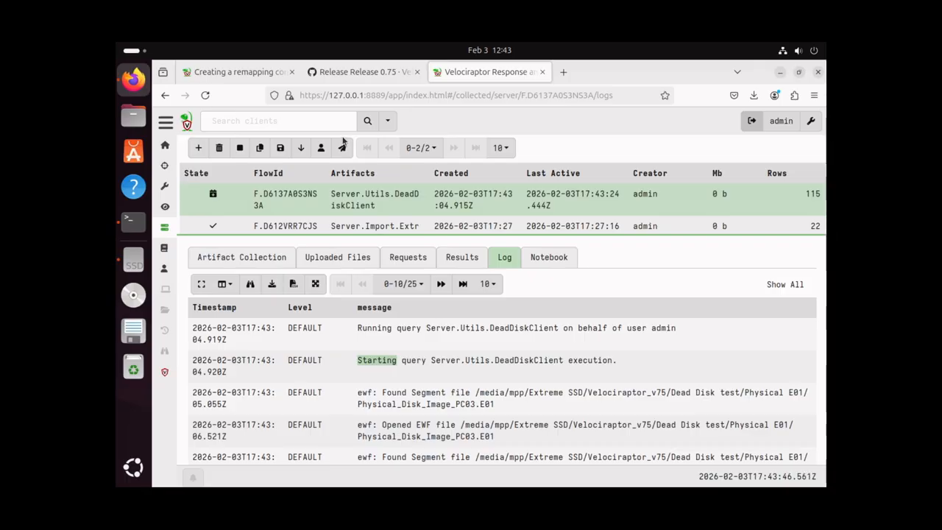
# Show all clients, then open PC03-DeadDiskHost's collected flows list
pyautogui.click(390, 123)
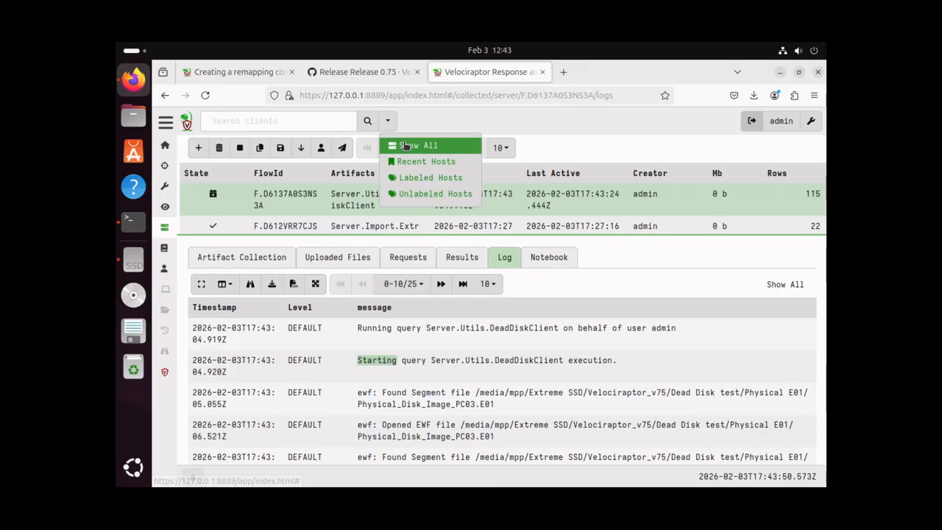
pyautogui.click(407, 147)
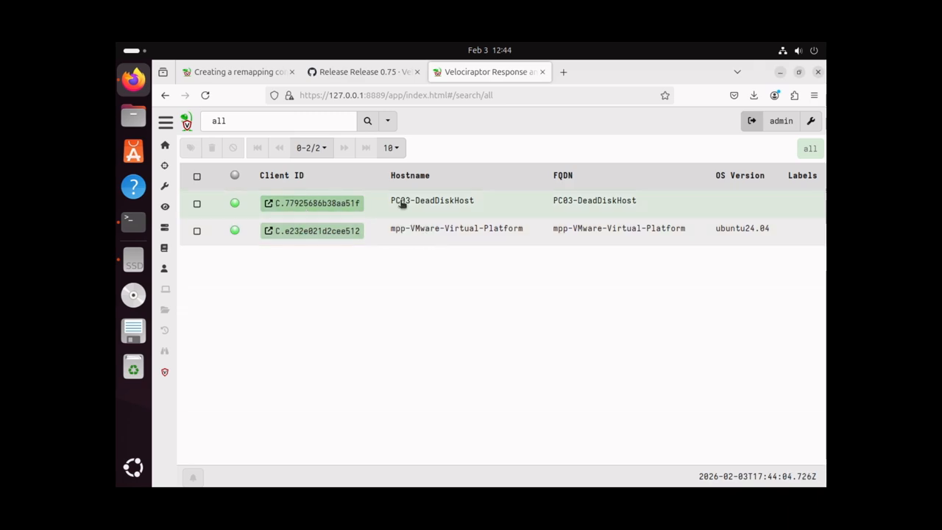
pyautogui.click(305, 203)
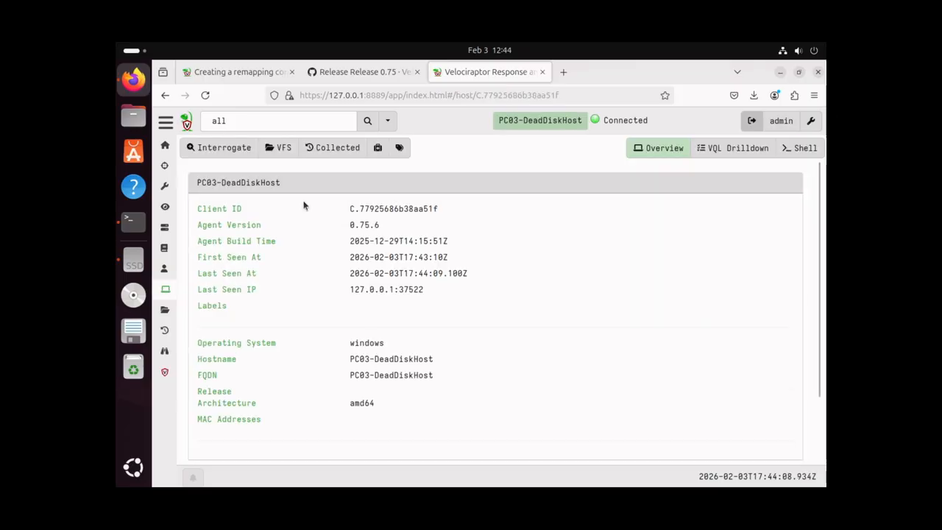
pyautogui.click(338, 150)
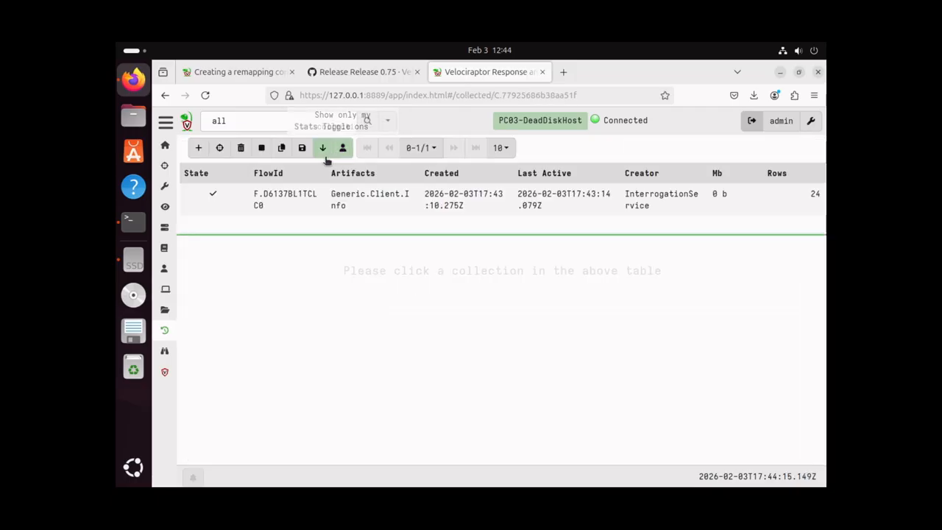
# Open the Generic.Client.Info flow's notebook and zoom the page out to 80%
pyautogui.click(301, 203)
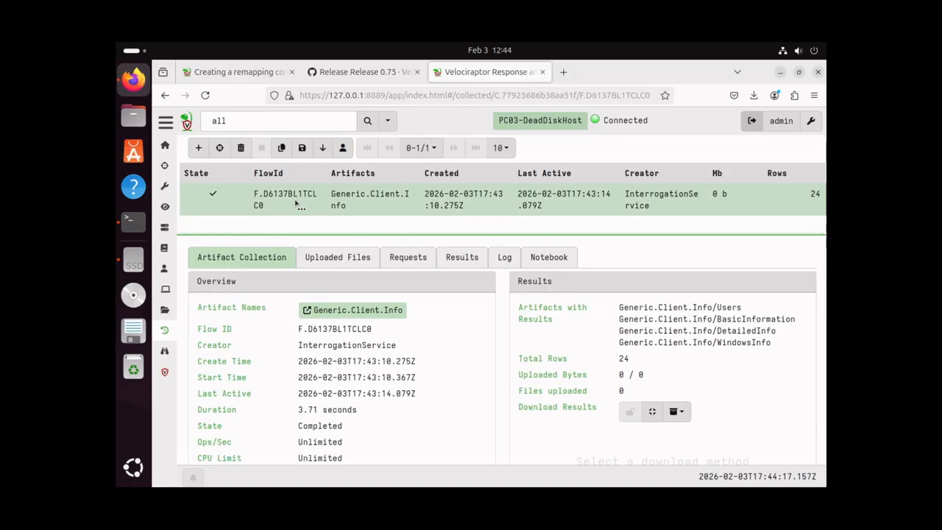
pyautogui.click(545, 261)
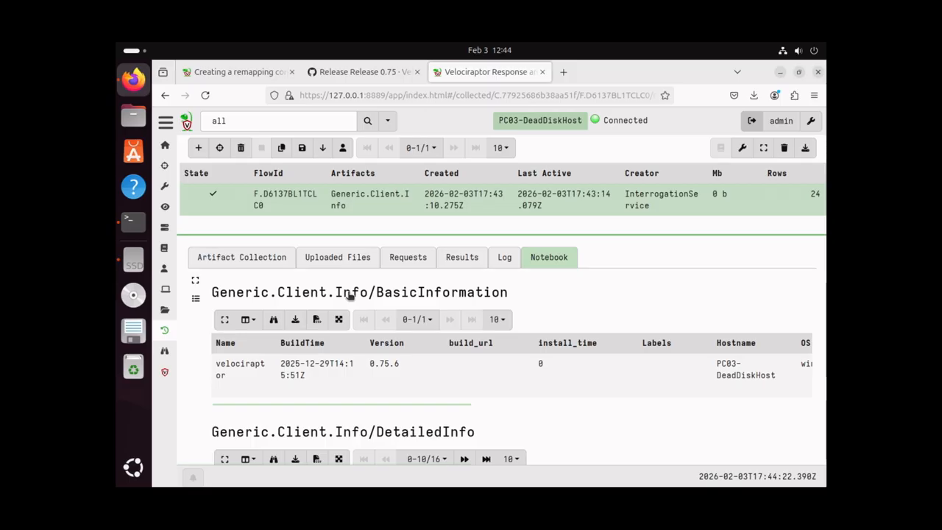
pyautogui.hotkey('ctrl', '-')
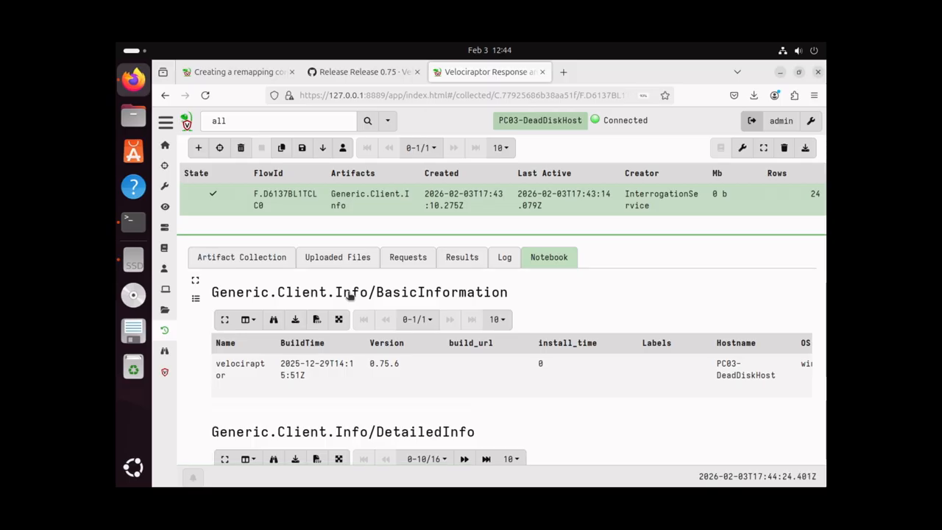
pyautogui.hotkey('ctrl', '-')
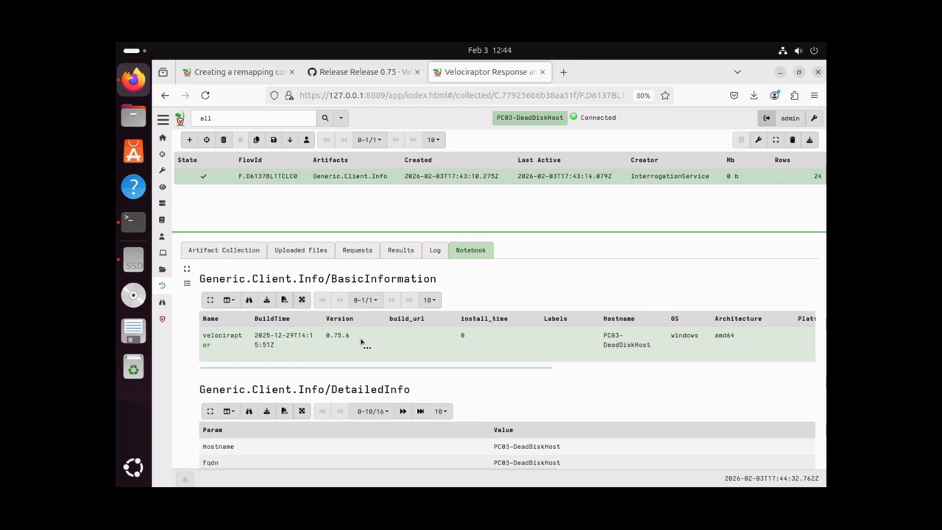
# Scroll through the windows amd64 host details and the six user profile rows
pyautogui.scroll(-1, 363, 340)
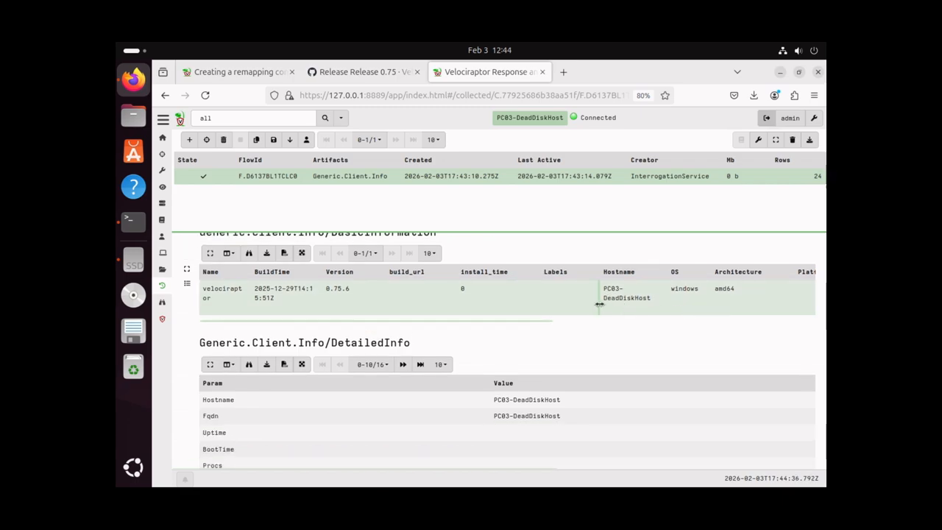
pyautogui.scroll(-2, 471, 343)
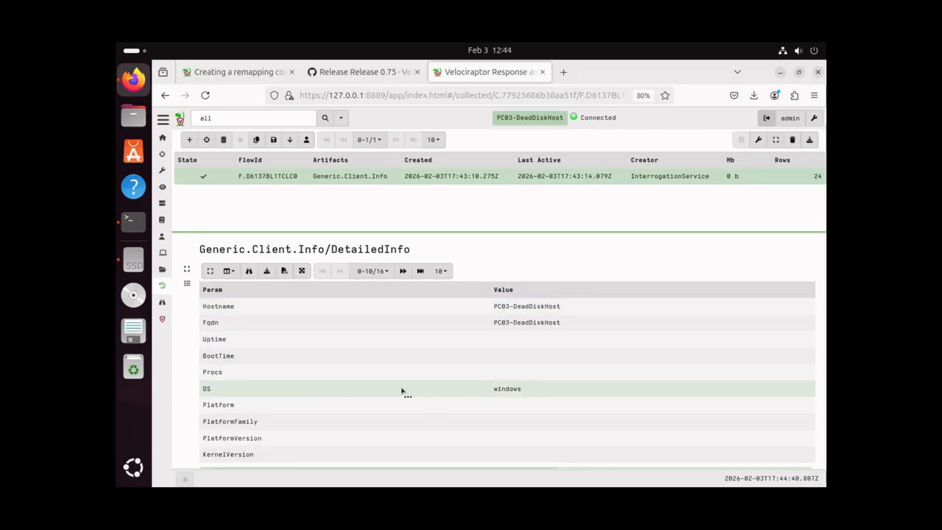
pyautogui.scroll(-1, 385, 381)
pyautogui.scroll(-6, 386, 380)
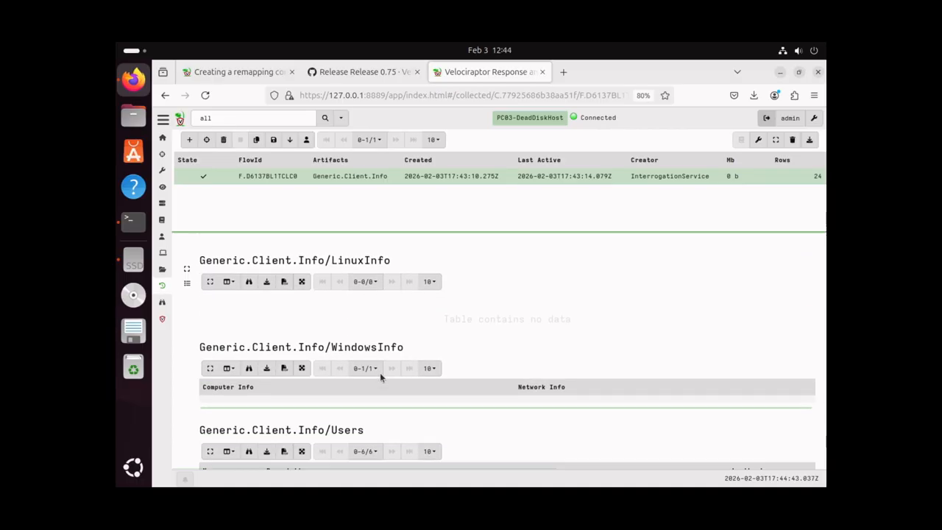
pyautogui.scroll(-2, 380, 373)
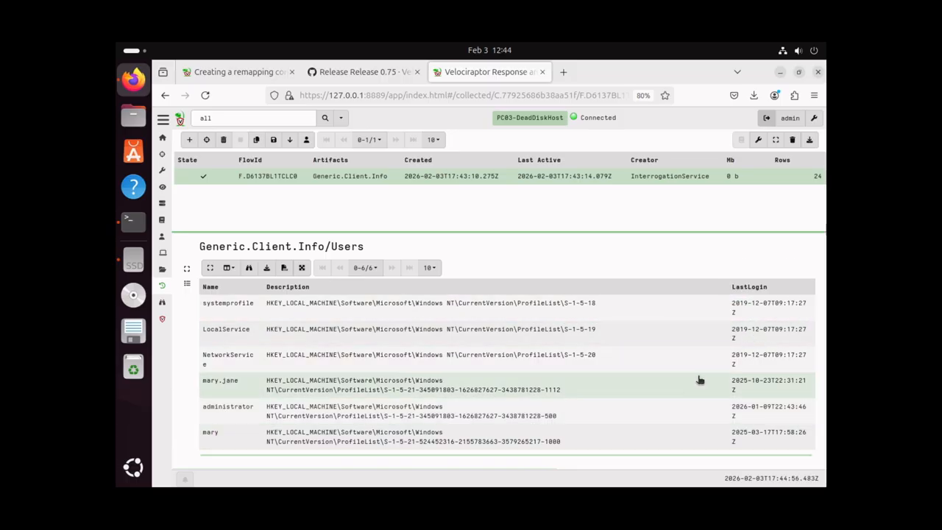
pyautogui.moveTo(734, 445)
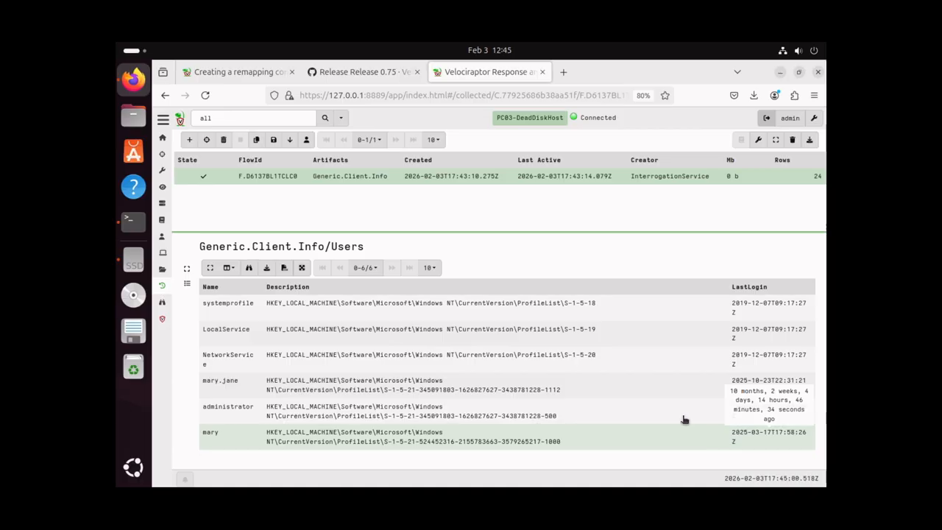
pyautogui.scroll(3, 410, 292)
pyautogui.scroll(5, 410, 293)
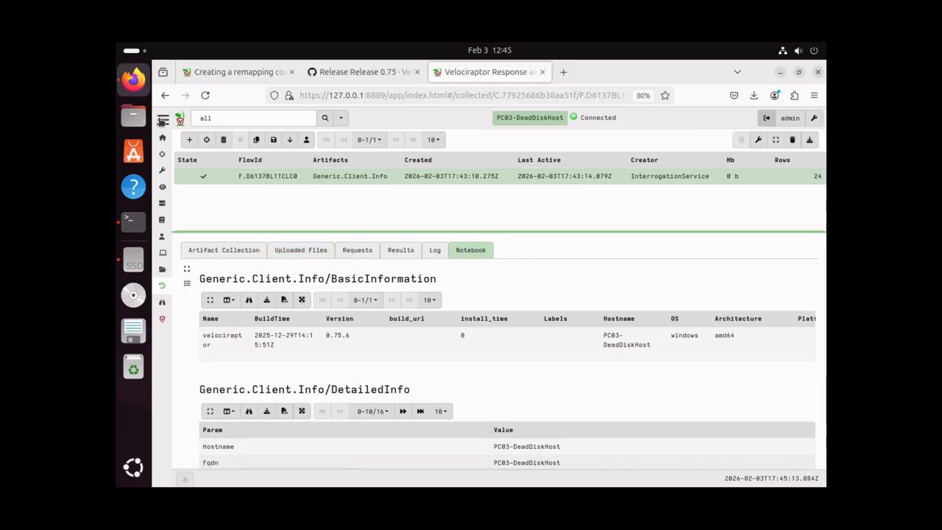
# Search 'haya', select Windows.Hayabusa.Rules, keep its default parameters, and launch it on PC03-DeadDiskHost
pyautogui.click(189, 141)
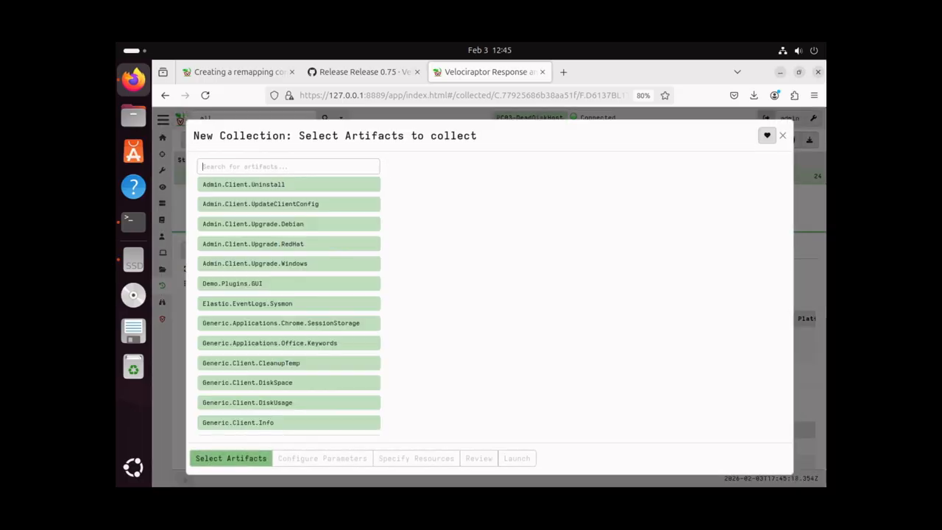
pyautogui.write('hayabusa')
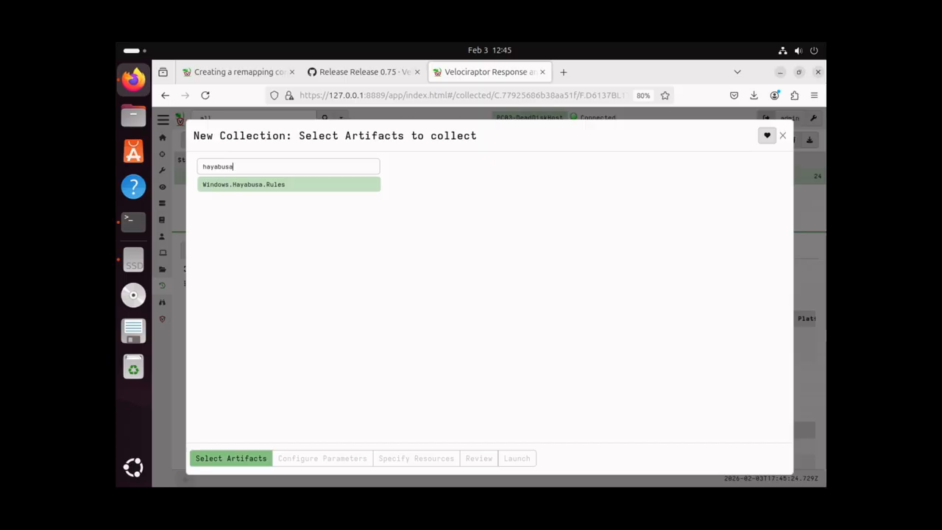
pyautogui.click(296, 188)
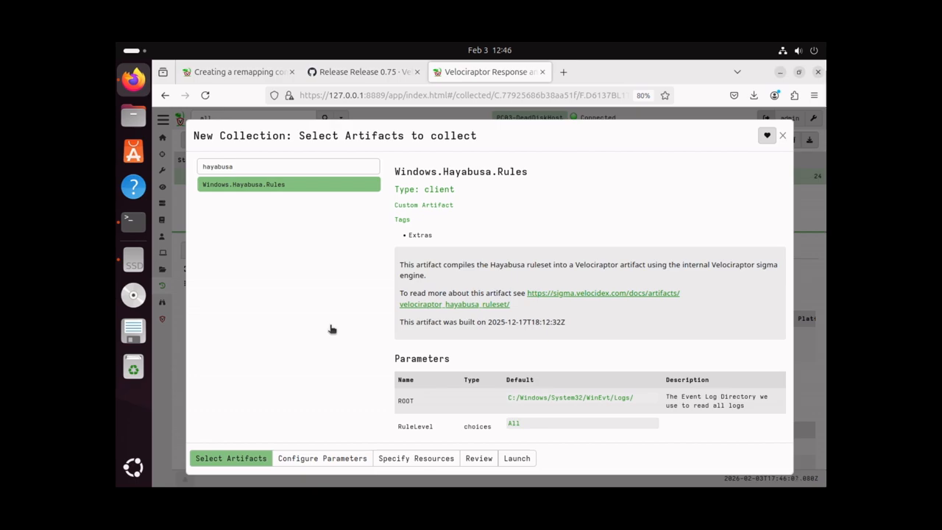
pyautogui.click(331, 458)
pyautogui.click(322, 174)
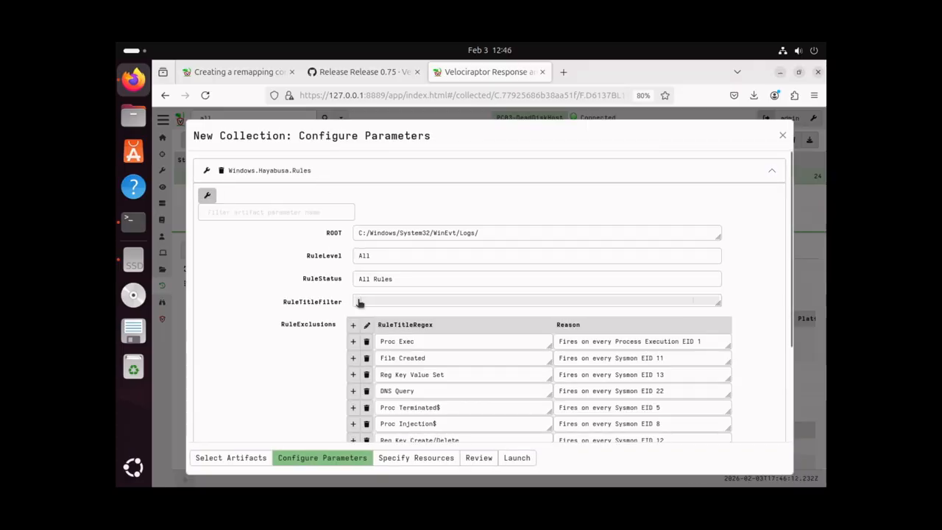
pyautogui.scroll(-3, 401, 332)
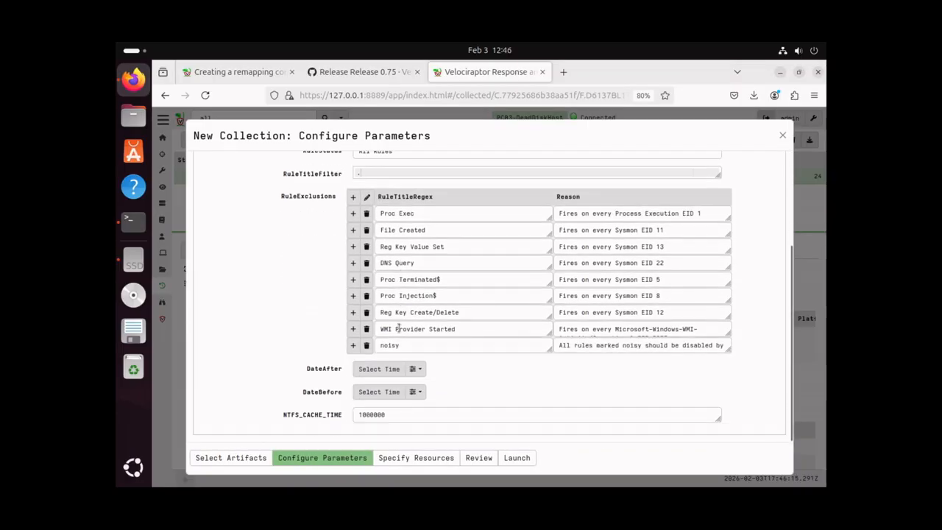
pyautogui.click(516, 458)
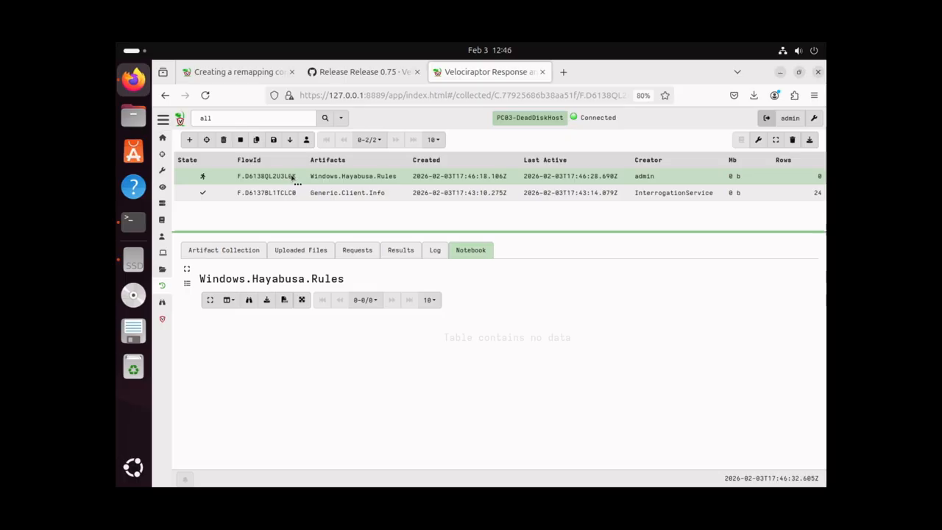
# Recalculate the Hayabusa notebook cell twice, then check the overview: In Progress, 0 rows
pyautogui.click(234, 254)
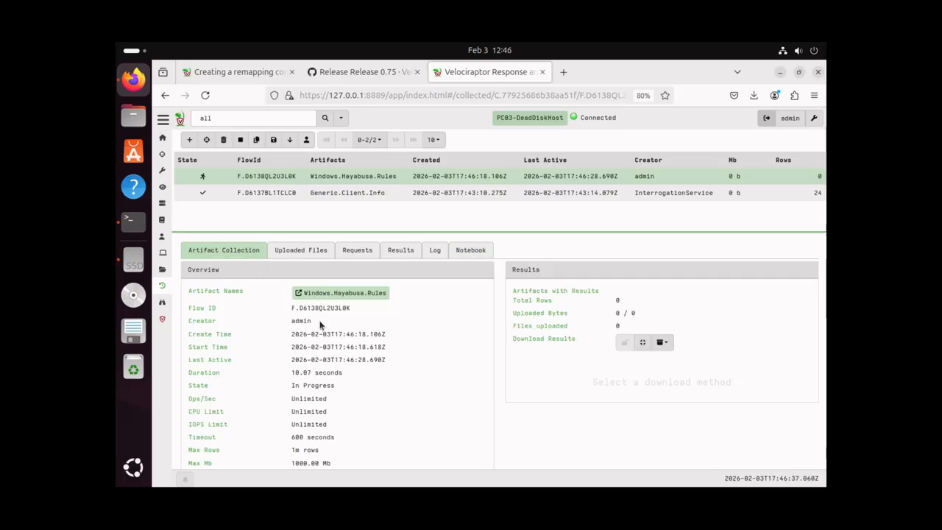
pyautogui.click(471, 252)
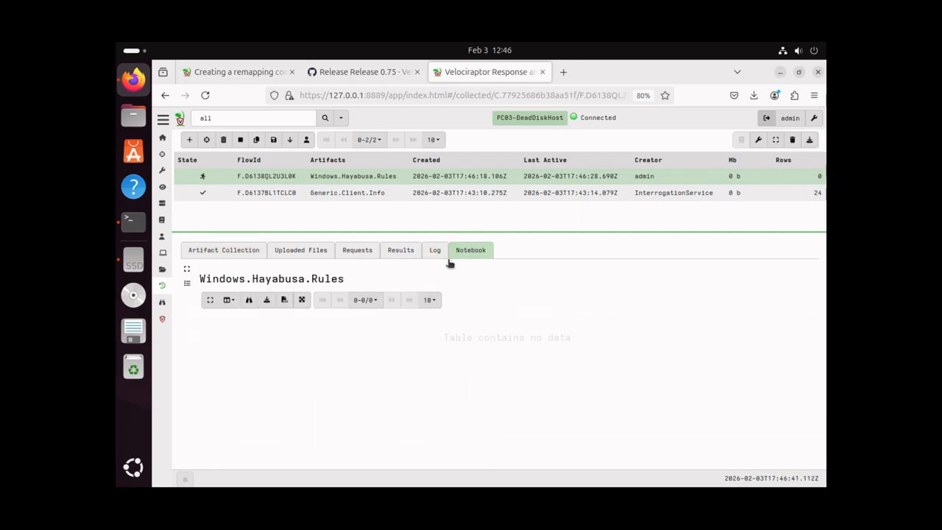
pyautogui.click(376, 280)
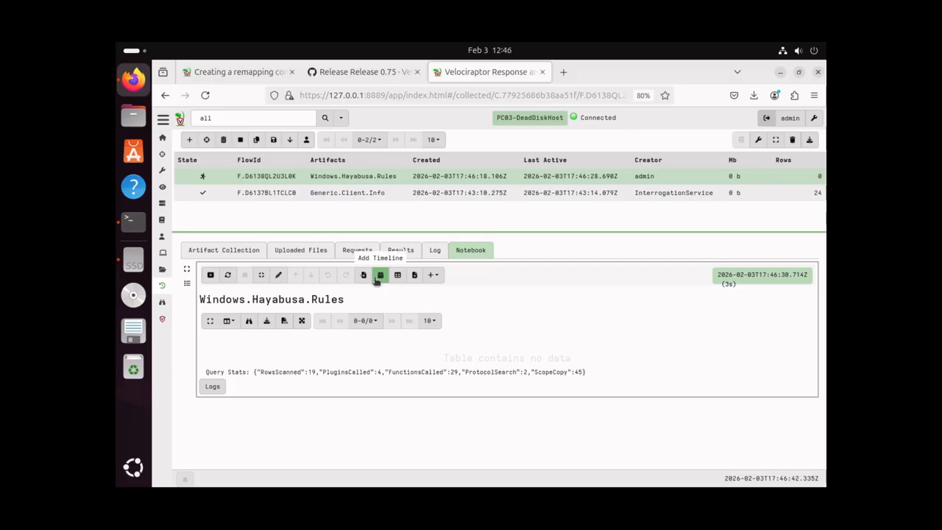
pyautogui.click(228, 275)
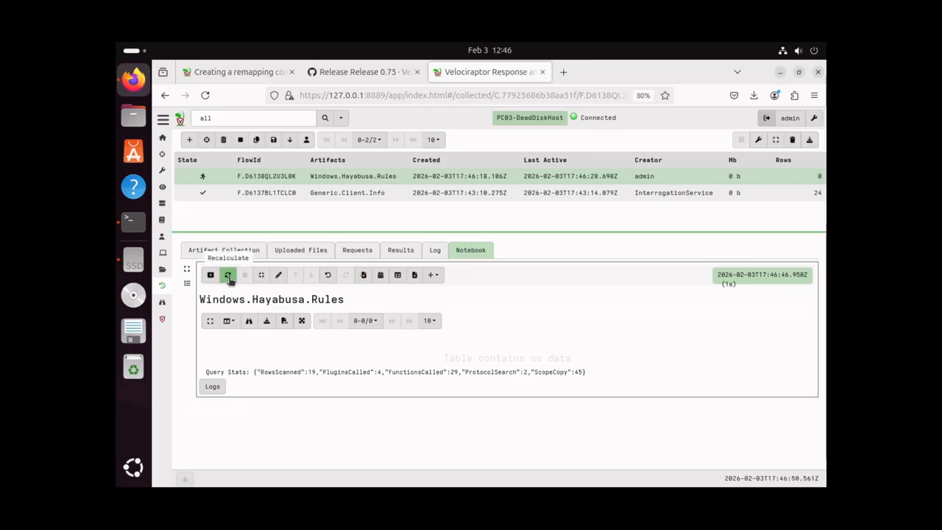
pyautogui.click(229, 278)
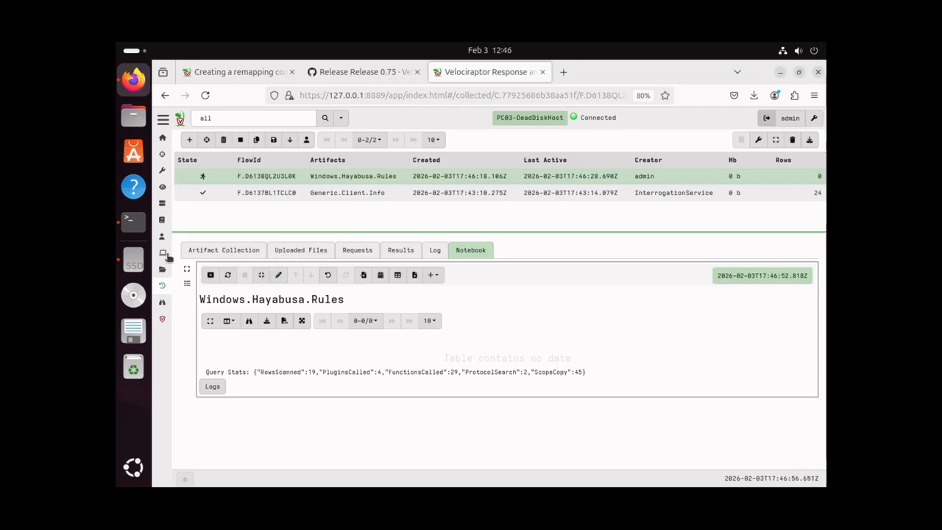
pyautogui.click(208, 255)
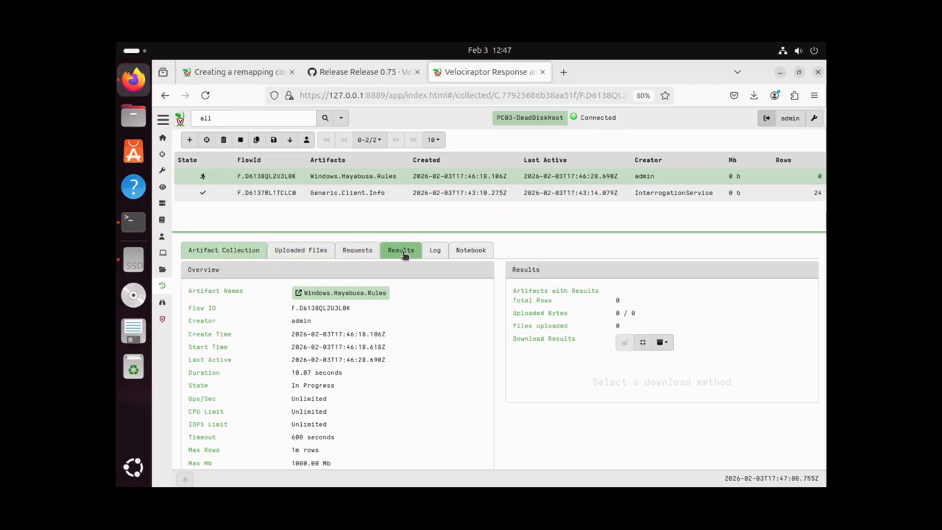
# Read the Hayabusa flow log reporting 4764 sigma rules loaded, then go back to the notebook
pyautogui.click(435, 250)
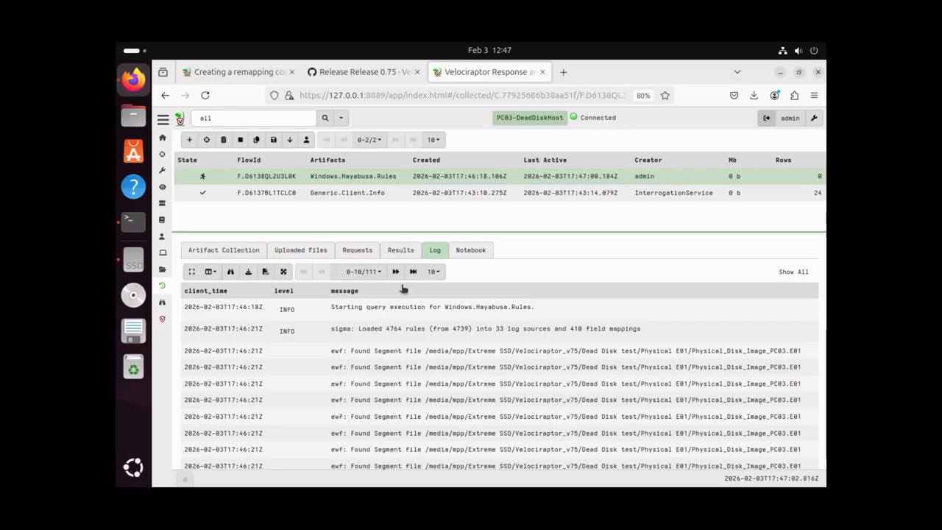
pyautogui.scroll(-1, 405, 337)
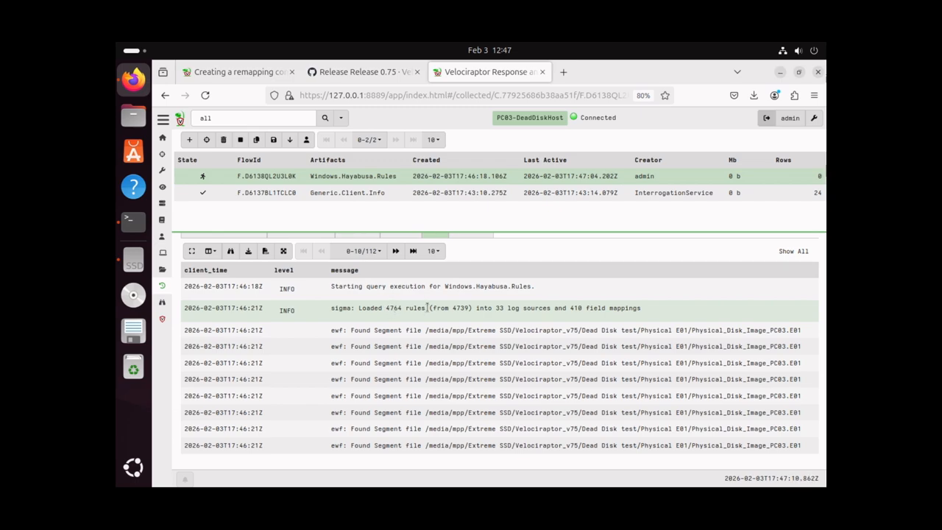
pyautogui.scroll(1, 446, 274)
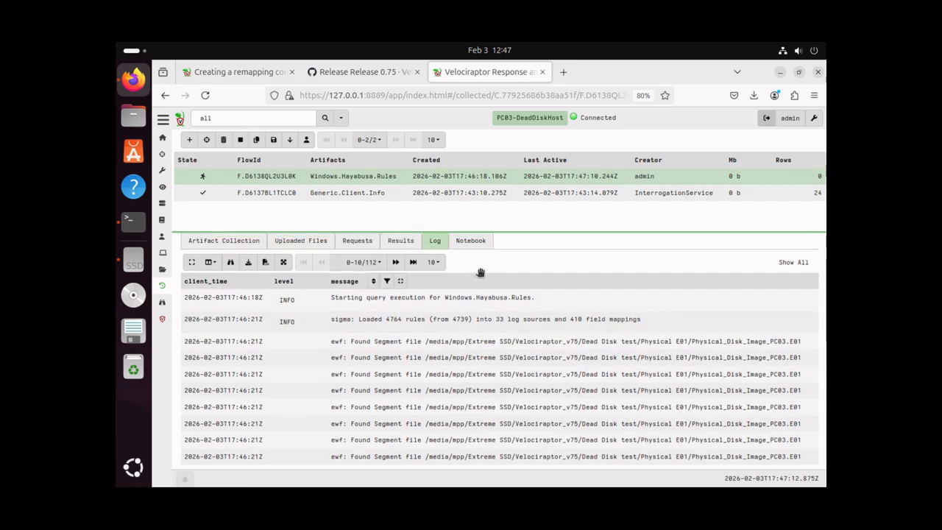
pyautogui.click(470, 252)
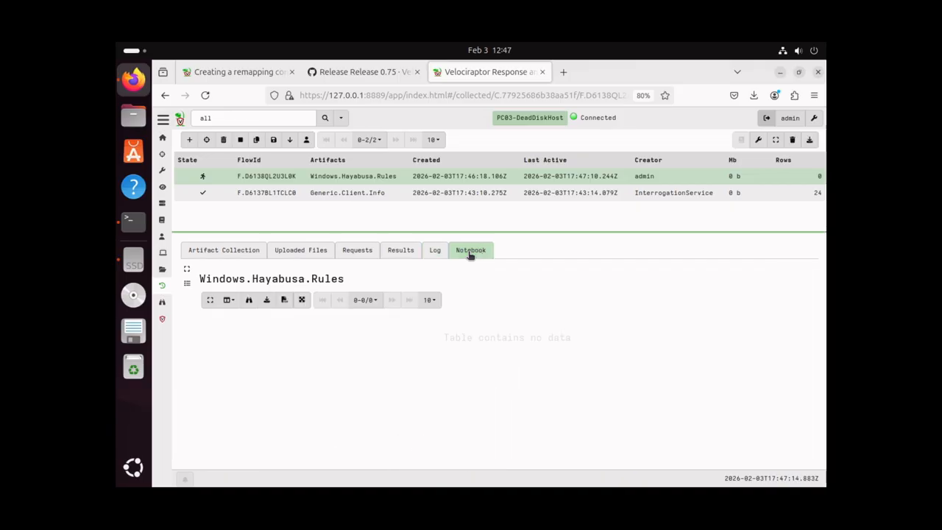
# Delete the LIMIT 50 line from the Hayabusa notebook query and rerun it, listing all 949 hits
pyautogui.click(280, 278)
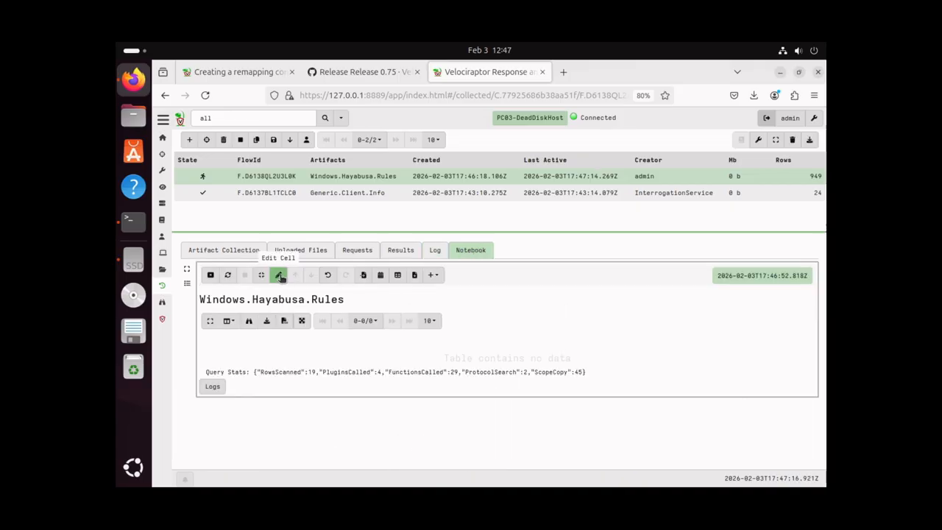
pyautogui.click(229, 276)
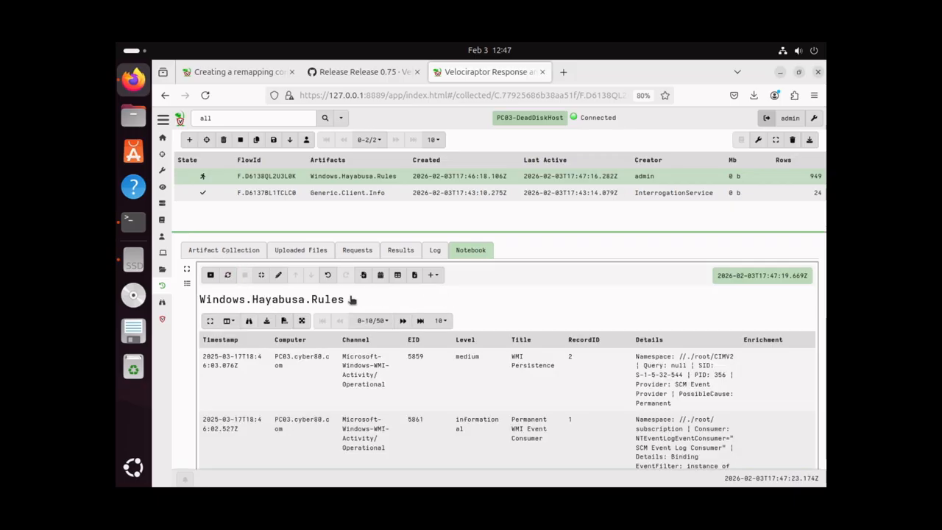
pyautogui.click(278, 276)
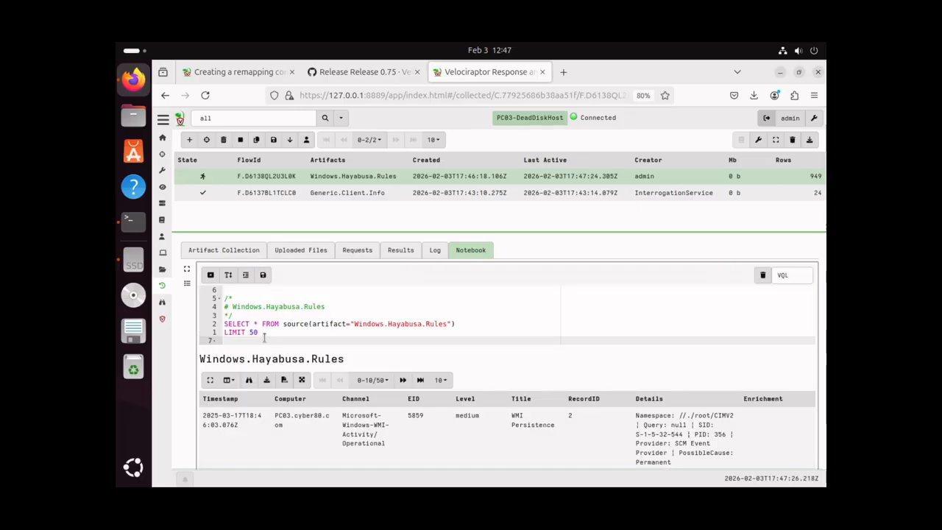
pyautogui.moveTo(264, 333); pyautogui.dragTo(224, 333)
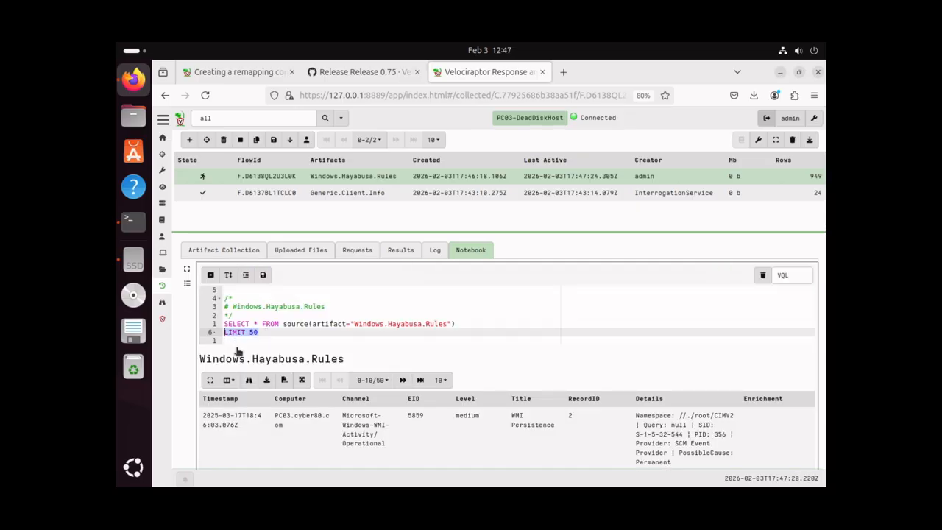
pyautogui.press('BackSpace')
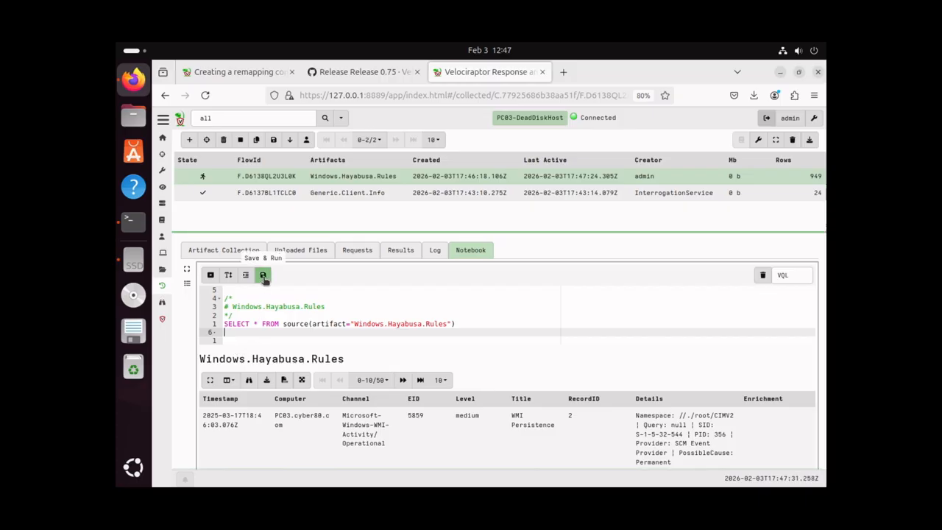
pyautogui.click(264, 277)
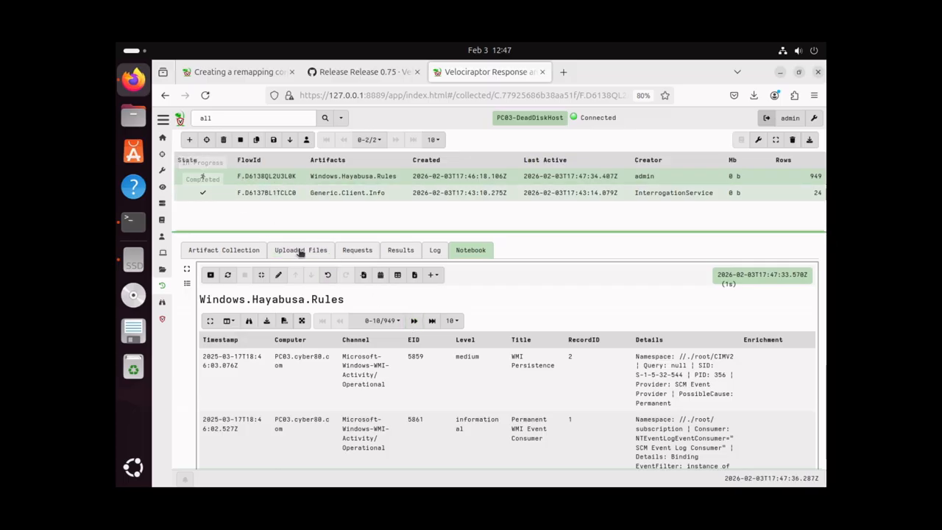
# Sort the Hayabusa detections by Level, putting the medium 'Uncommon New Firewall Rule Added' hit first
pyautogui.scroll(-1, 443, 296)
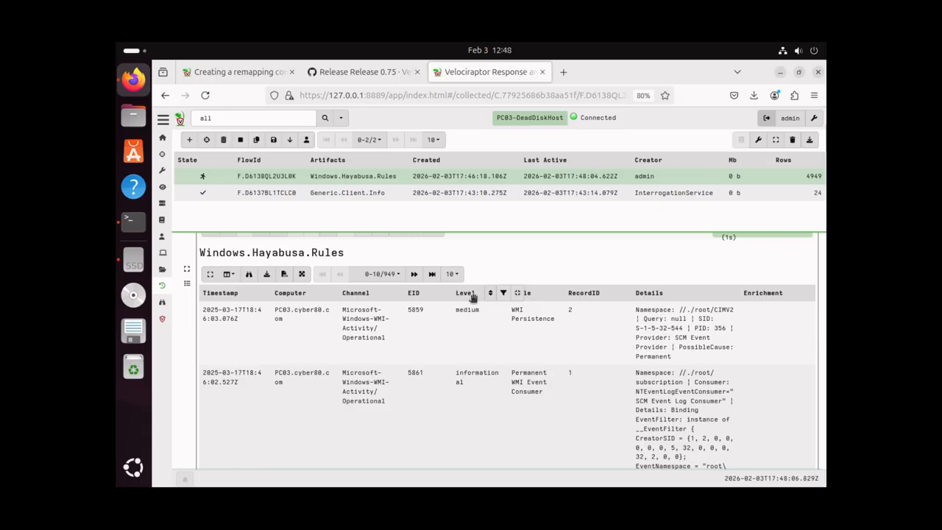
pyautogui.click(491, 295)
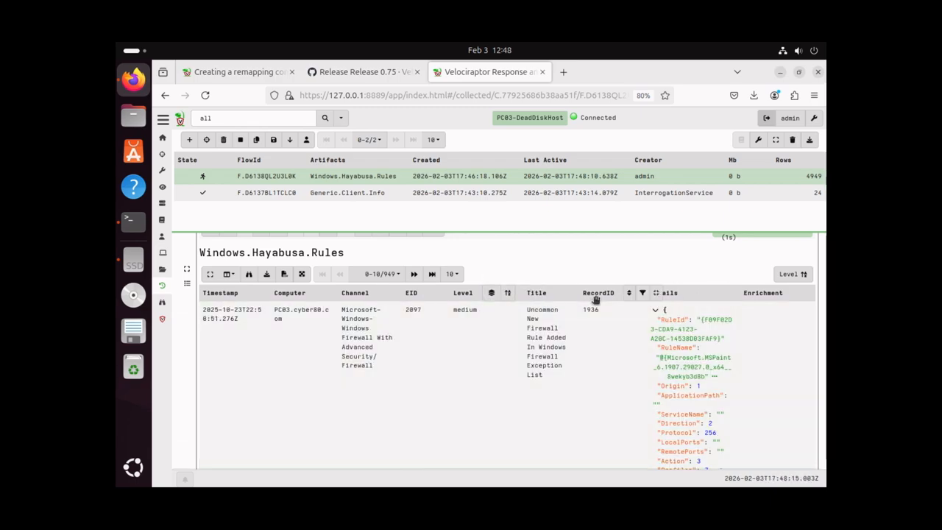
# Stack the Level column and jump to the critical hits, rows 943–949
pyautogui.click(492, 294)
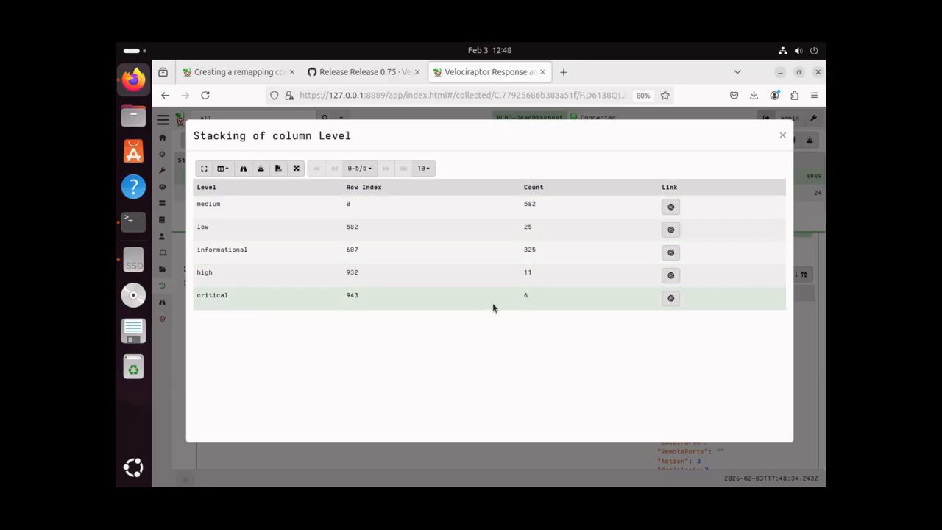
pyautogui.click(670, 299)
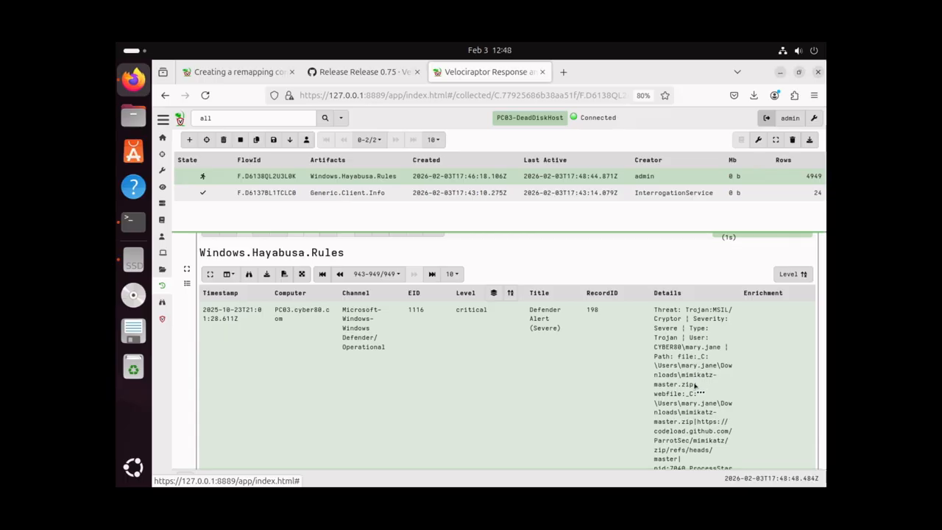
pyautogui.scroll(-1, 695, 386)
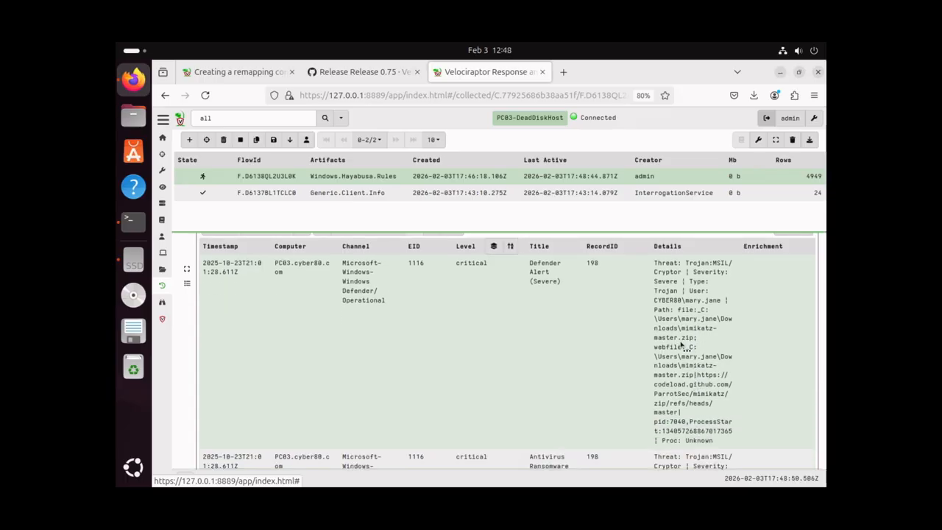
pyautogui.scroll(-1, 681, 344)
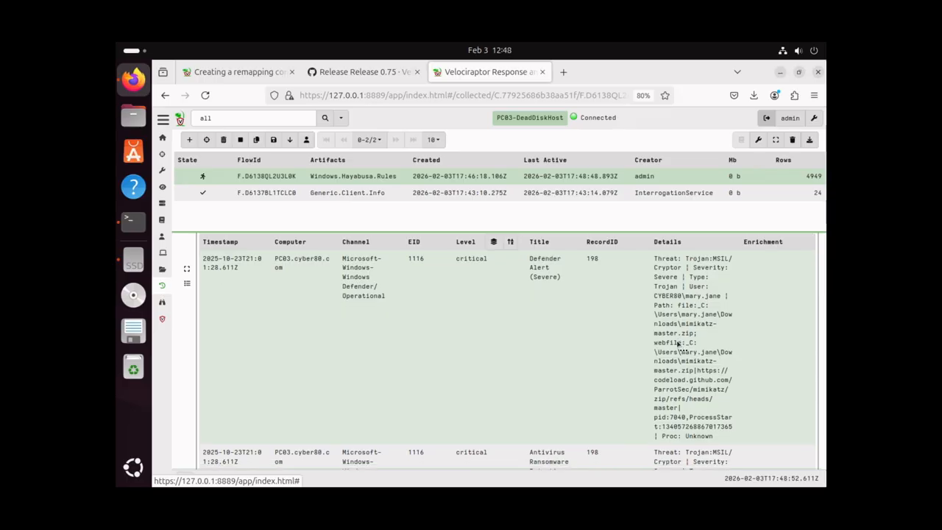
pyautogui.scroll(-1, 678, 344)
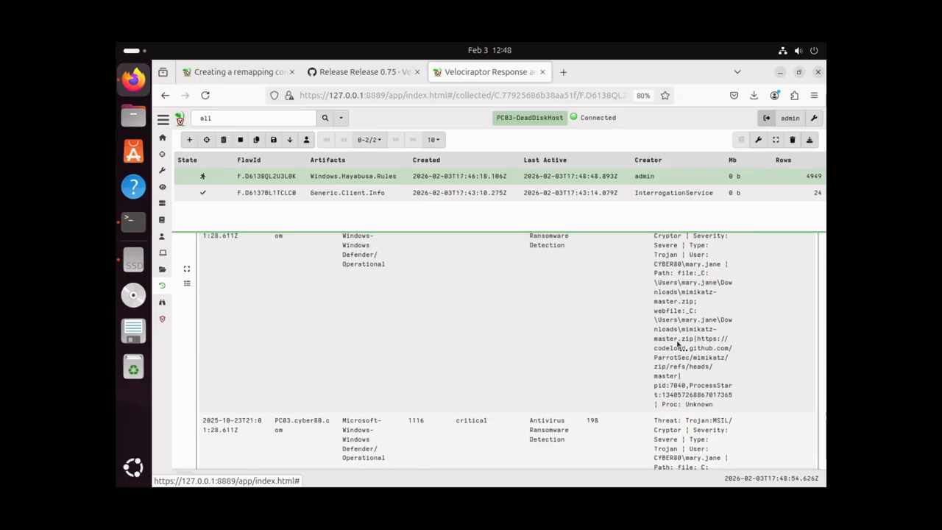
pyautogui.scroll(-4, 678, 344)
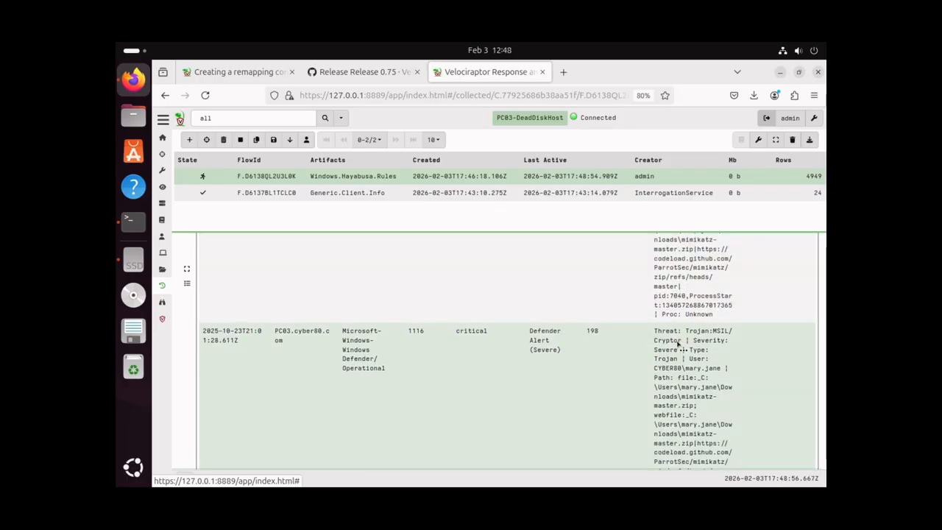
pyautogui.scroll(-5, 678, 344)
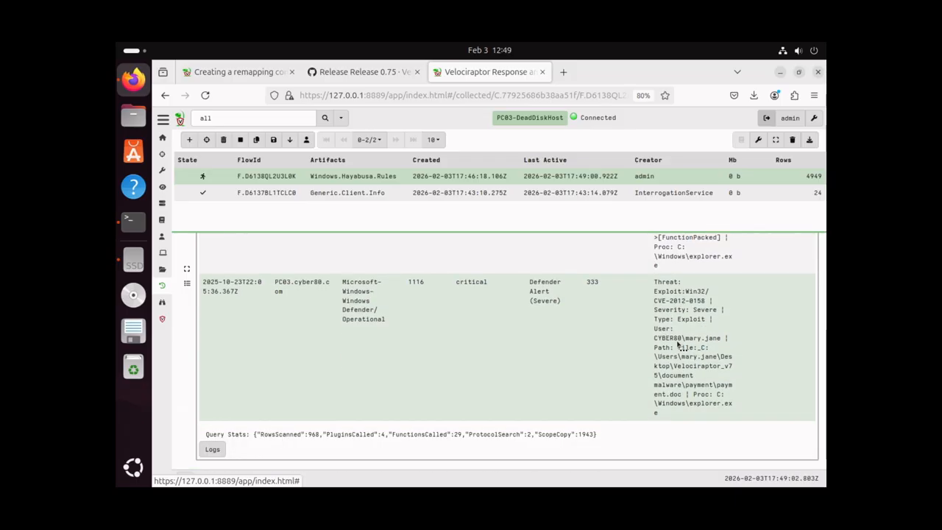
pyautogui.scroll(5, 678, 344)
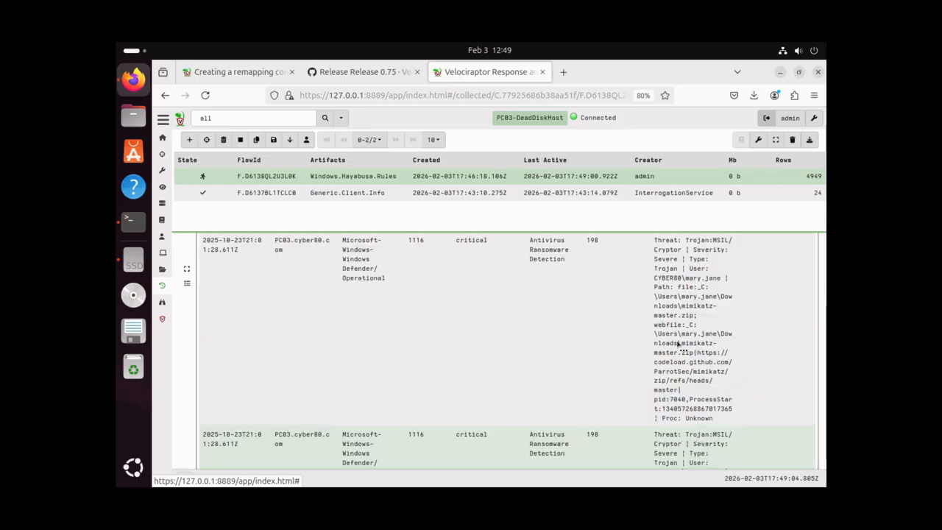
pyautogui.scroll(3, 678, 344)
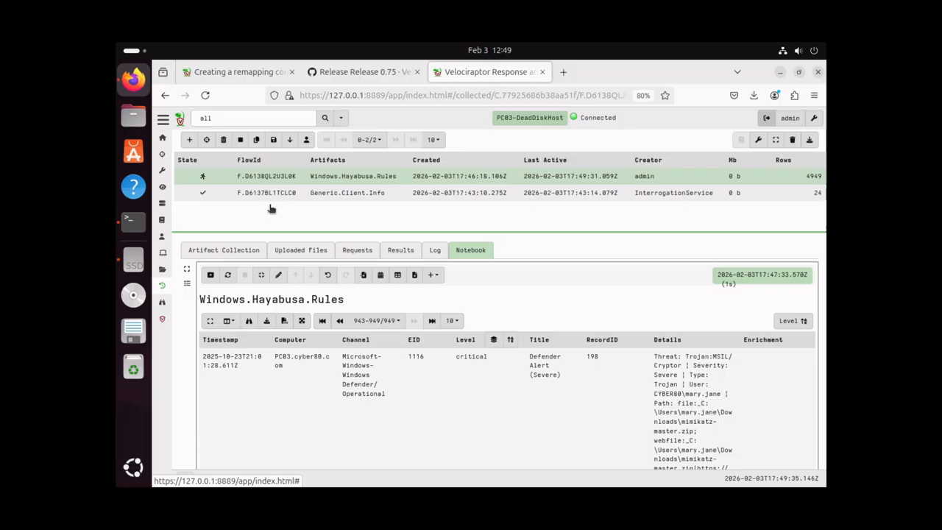
# Start a new collection, find the Windows.Forensics.Prefetch artifact by searching 'prefetch', and launch it
pyautogui.click(189, 142)
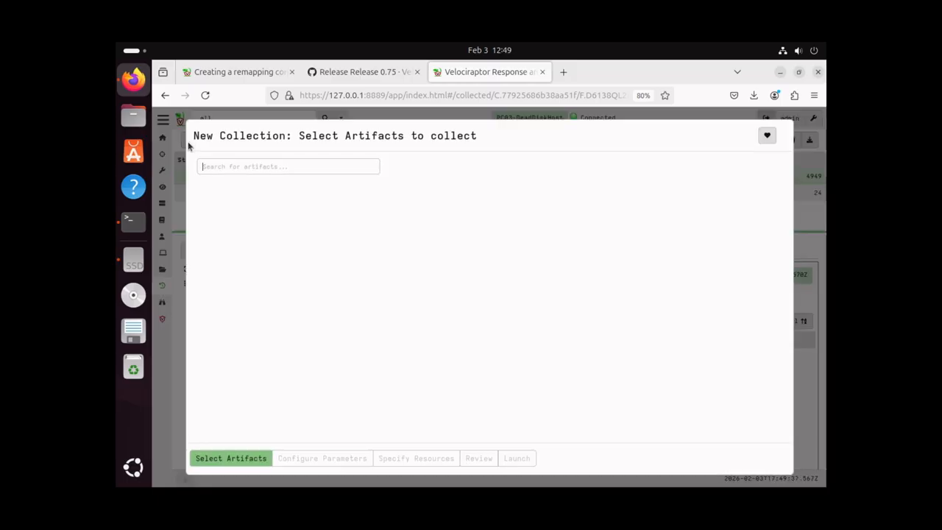
pyautogui.click(225, 165)
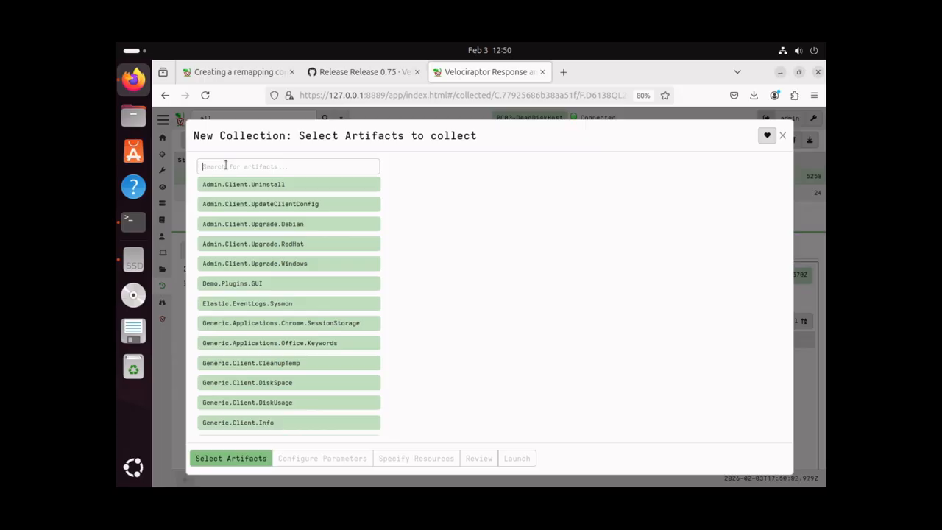
pyautogui.write('prefetch')
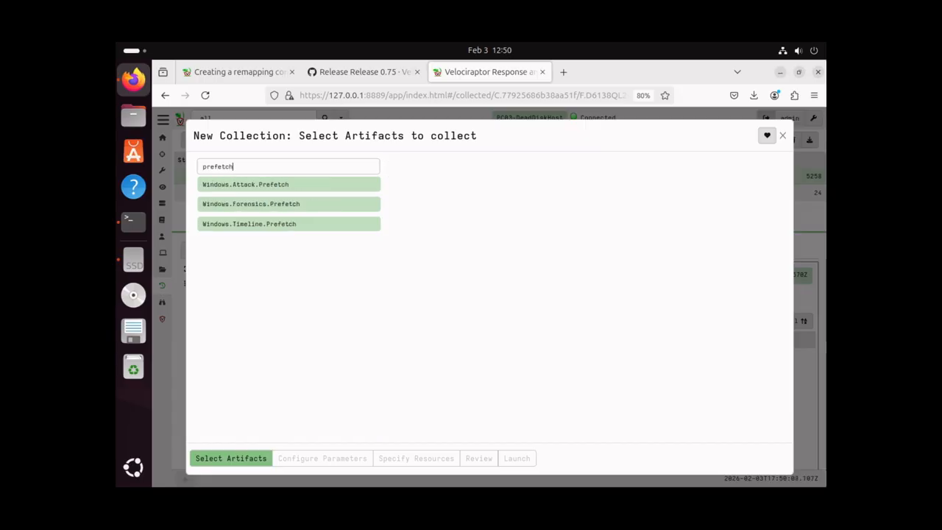
pyautogui.click(245, 209)
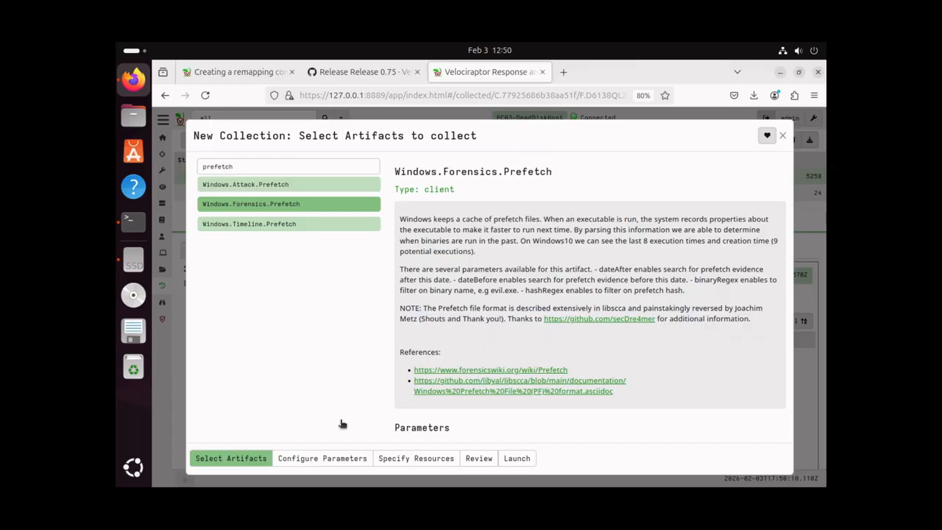
pyautogui.click(516, 458)
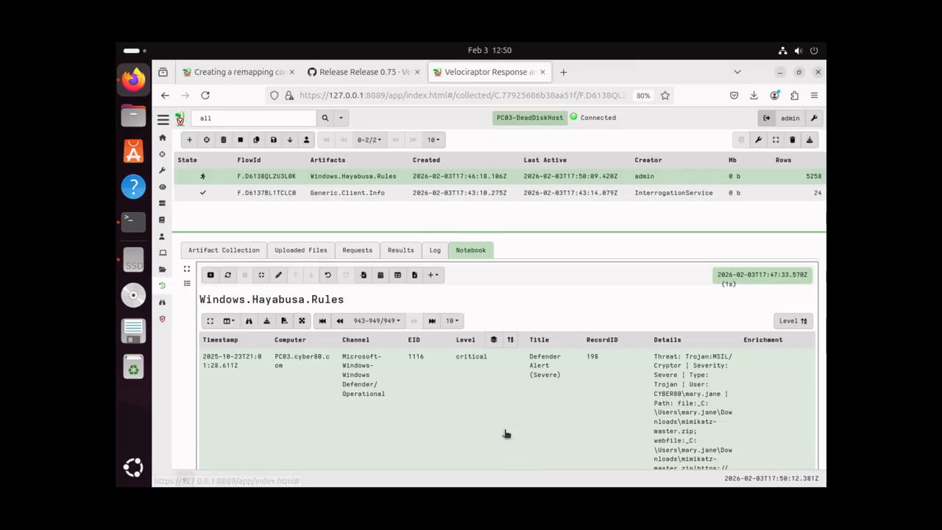
# Open the Prefetch flow and recalculate its notebook to load the 193 result rows
pyautogui.click(322, 179)
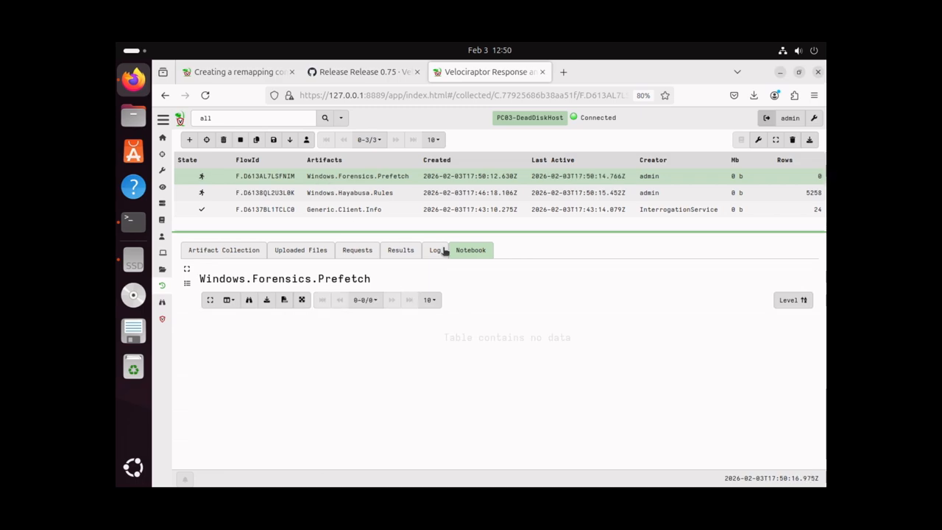
pyautogui.click(447, 280)
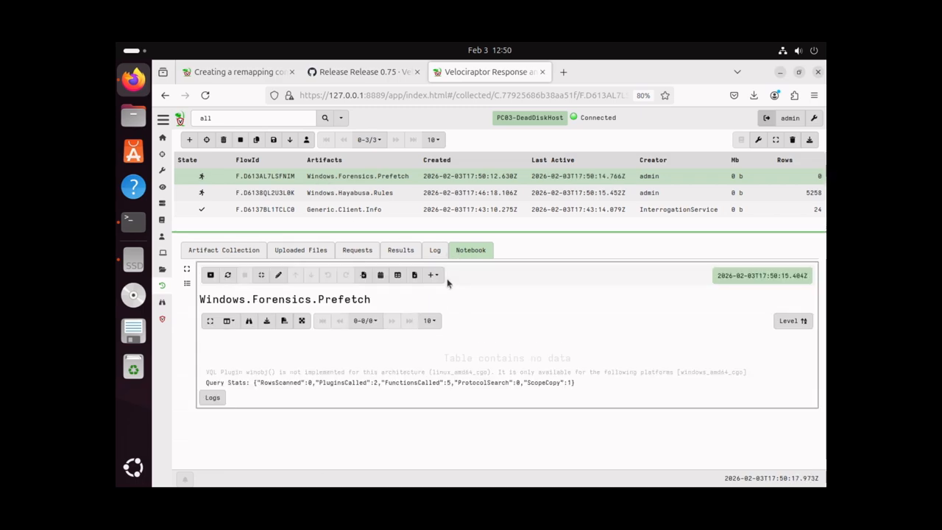
pyautogui.click(228, 276)
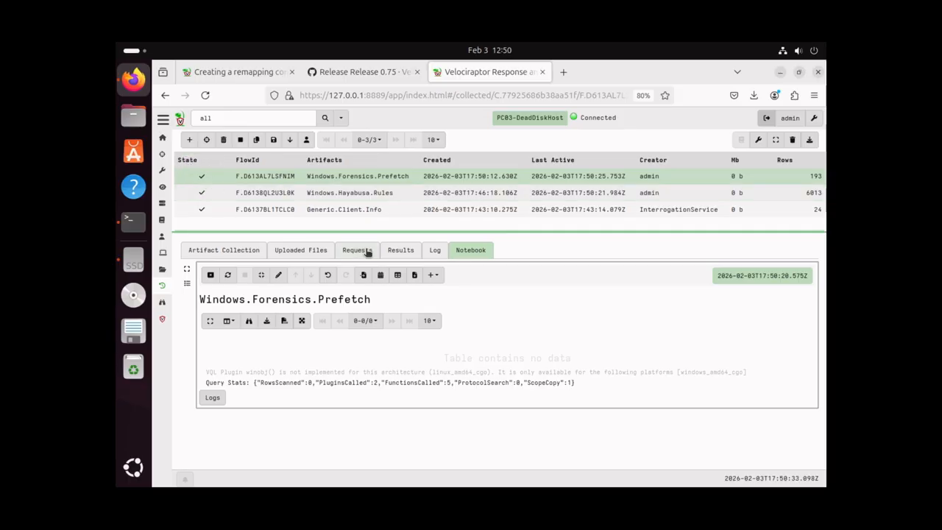
pyautogui.click(227, 275)
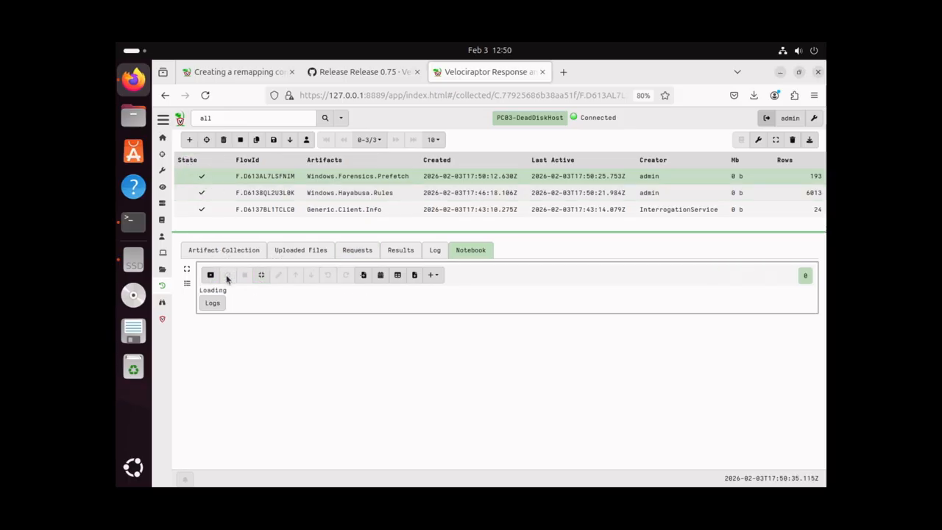
# Zoom the page out to fit more result columns, then begin another new collection
pyautogui.scroll(-3, 527, 372)
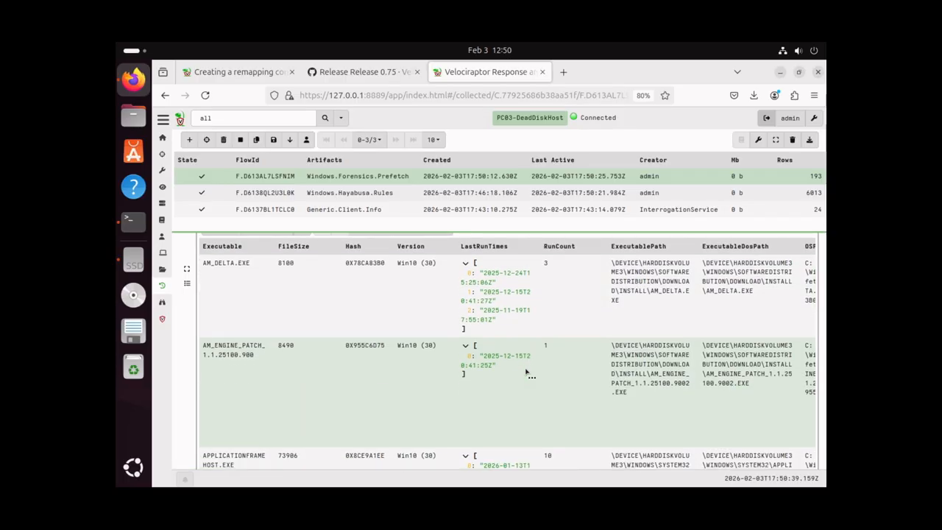
pyautogui.hotkey('ctrl', '-')
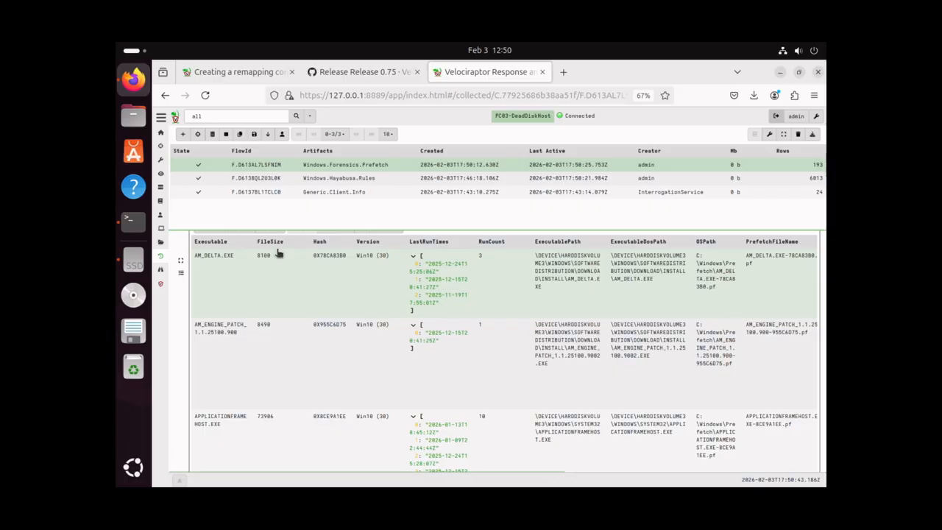
pyautogui.click(182, 135)
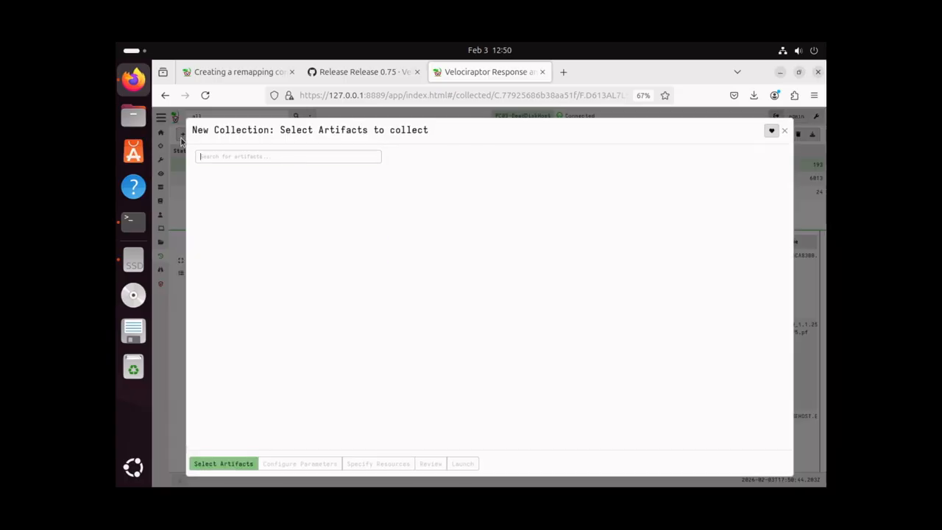
# Search for 'amcache' and launch a Windows.System.Amcache collection on the client
pyautogui.click(222, 156)
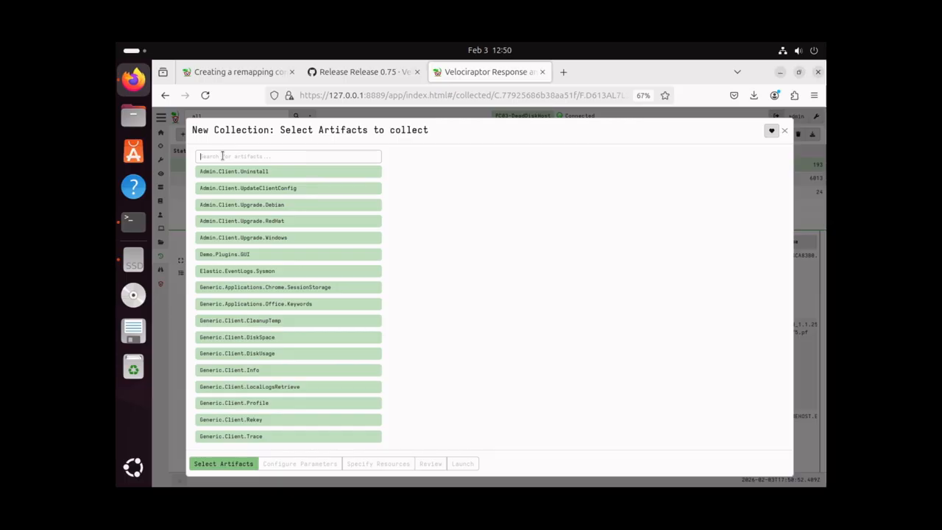
pyautogui.write('amcache')
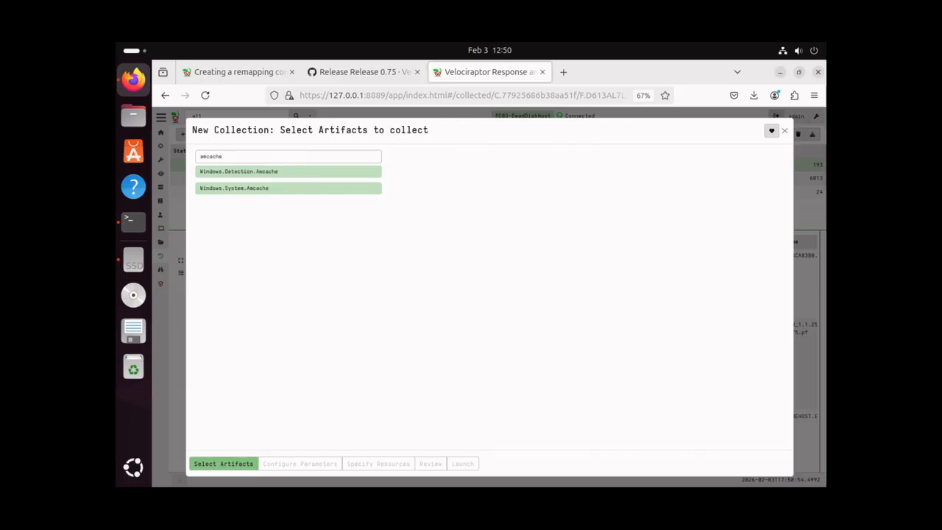
pyautogui.click(238, 190)
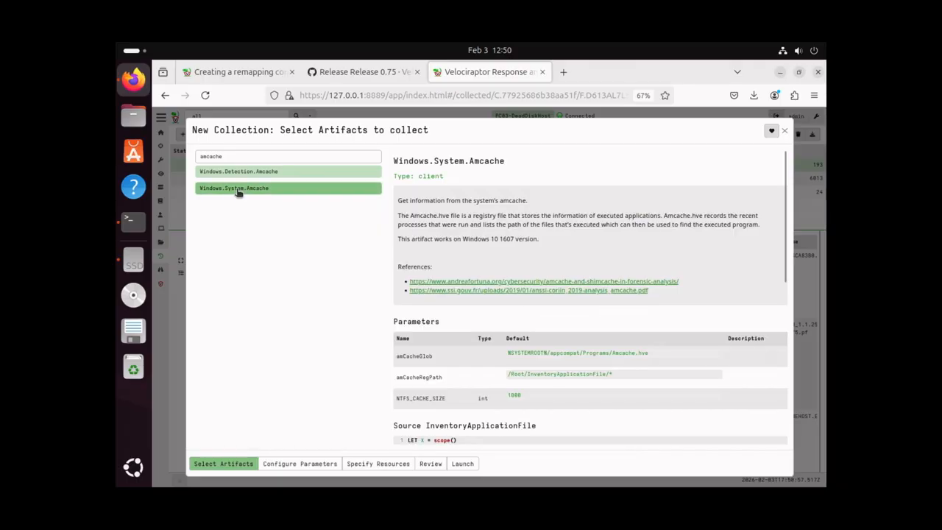
pyautogui.click(460, 464)
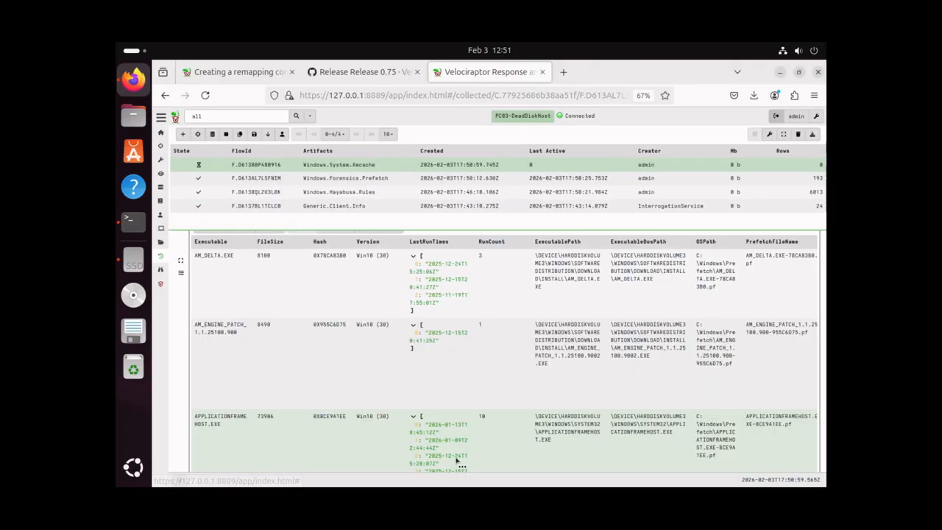
# Open the finished Amcache flow to review its 376 InventoryApplicationFile rows
pyautogui.click(274, 167)
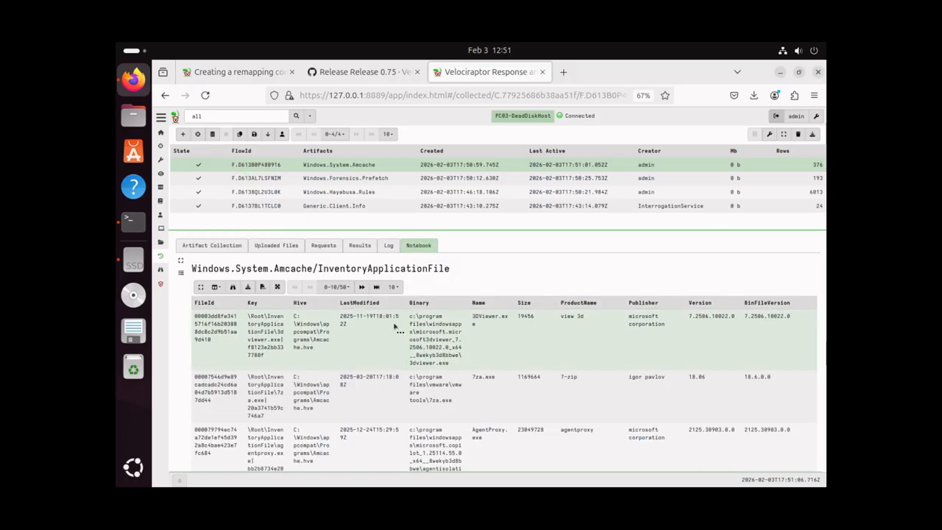
pyautogui.scroll(-3, 421, 344)
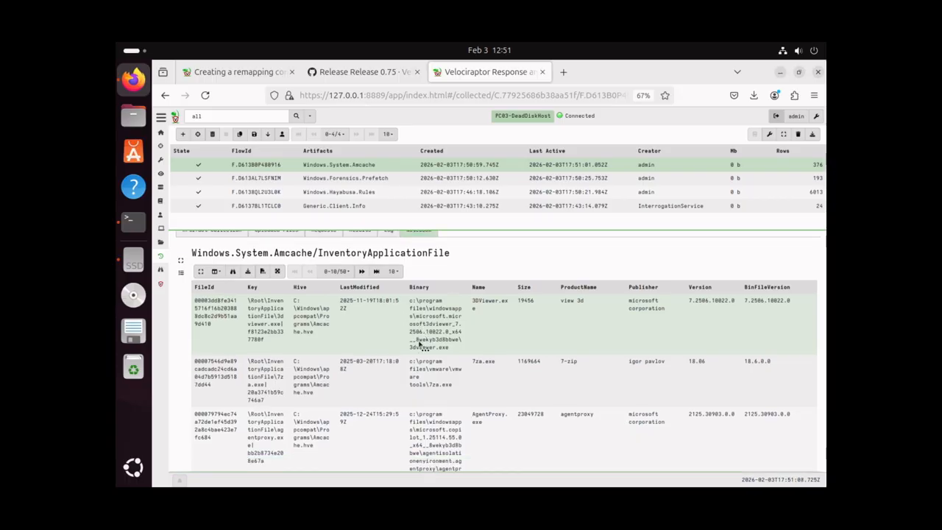
pyautogui.scroll(3, 420, 345)
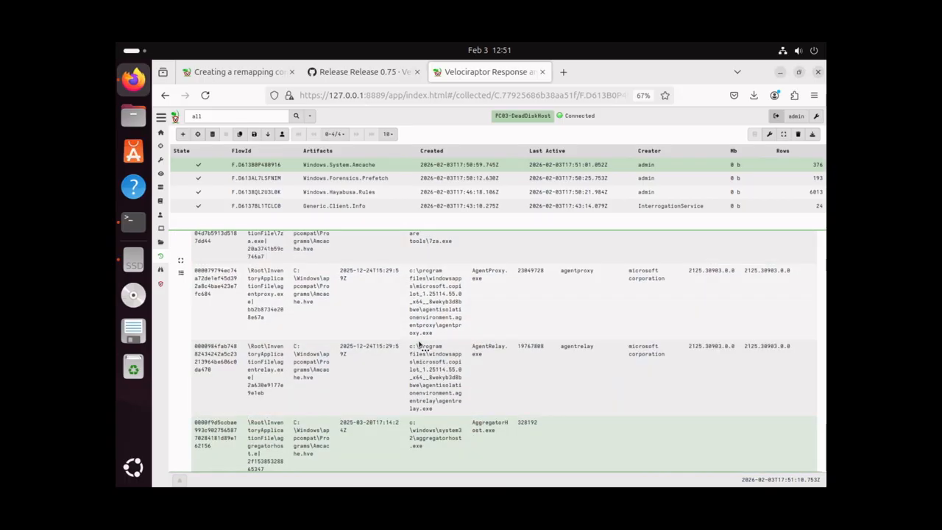
# Select Windows.System.Services, review its parameters, and launch the collection
pyautogui.click(183, 135)
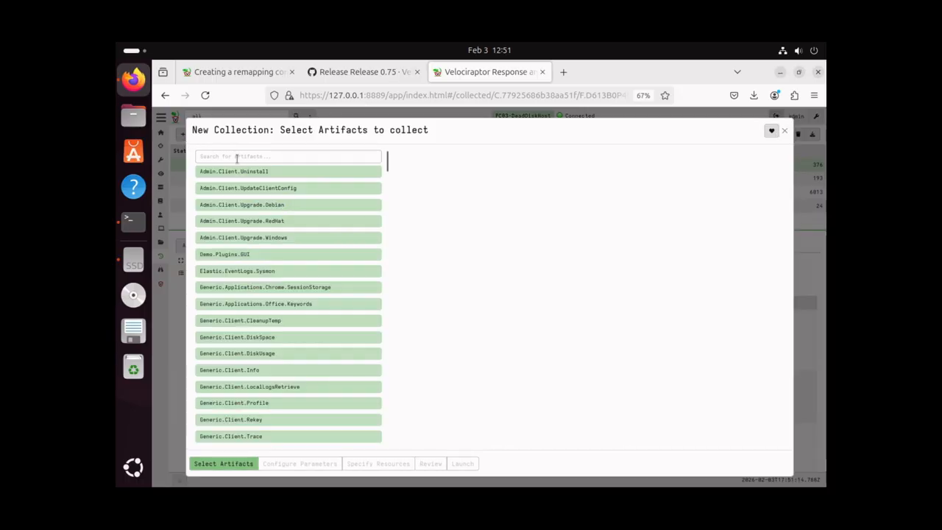
pyautogui.click(237, 157)
pyautogui.write('services')
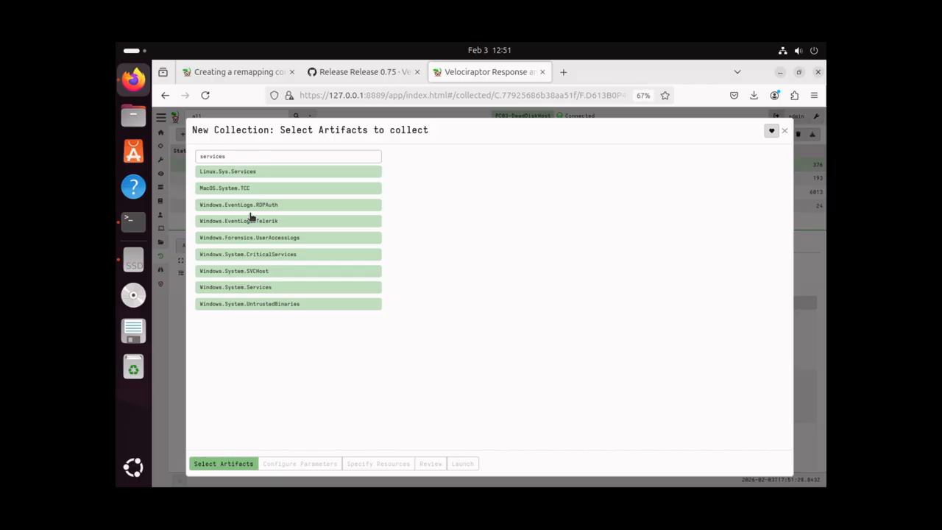
pyautogui.click(238, 289)
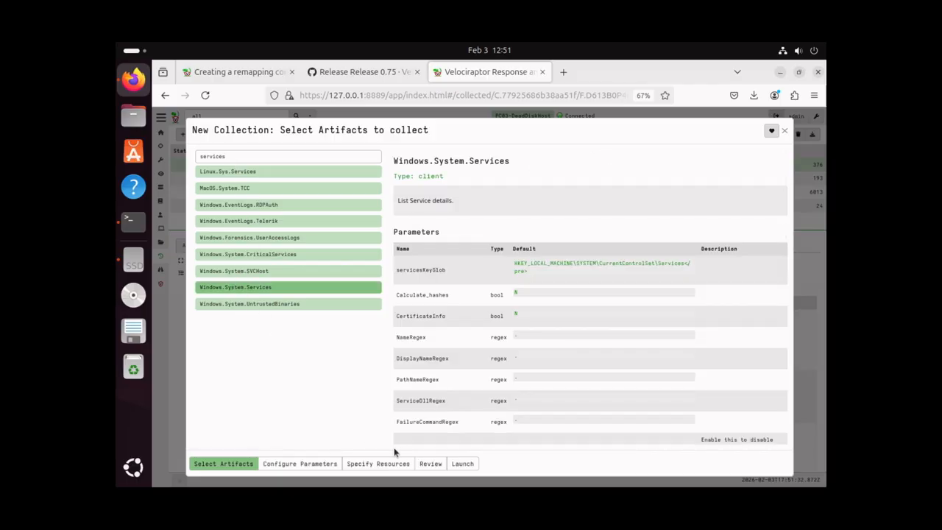
pyautogui.click(305, 463)
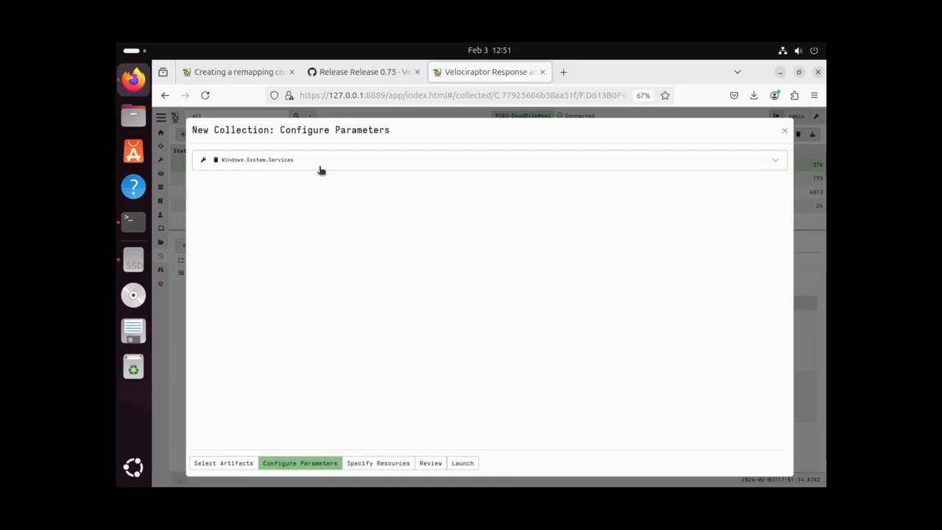
pyautogui.click(319, 161)
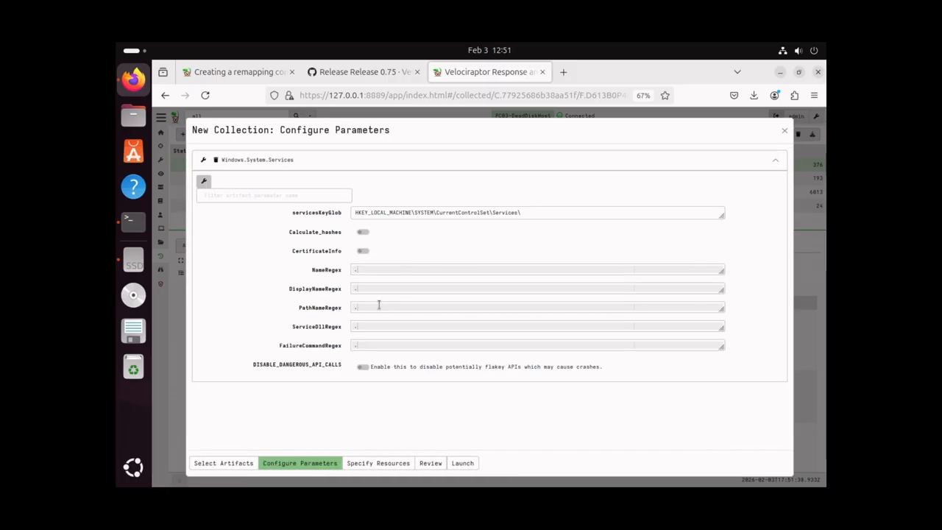
pyautogui.click(461, 463)
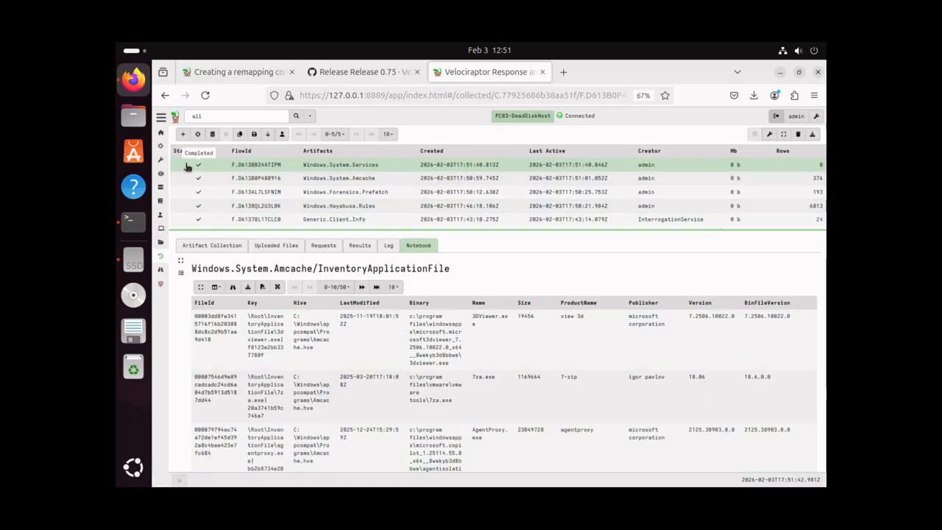
# Recalculate the Services notebook and confirm in the log that it returned 0 rows, then start another collection
pyautogui.click(291, 167)
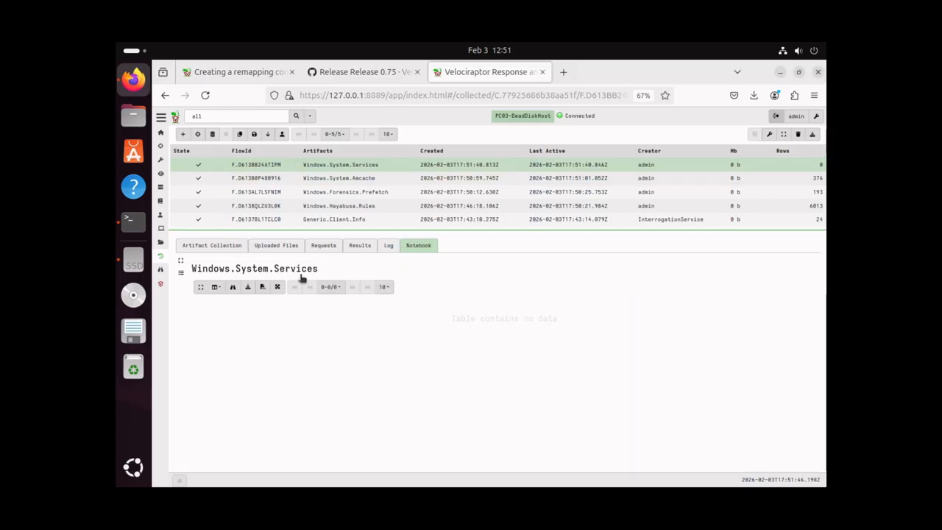
pyautogui.click(320, 269)
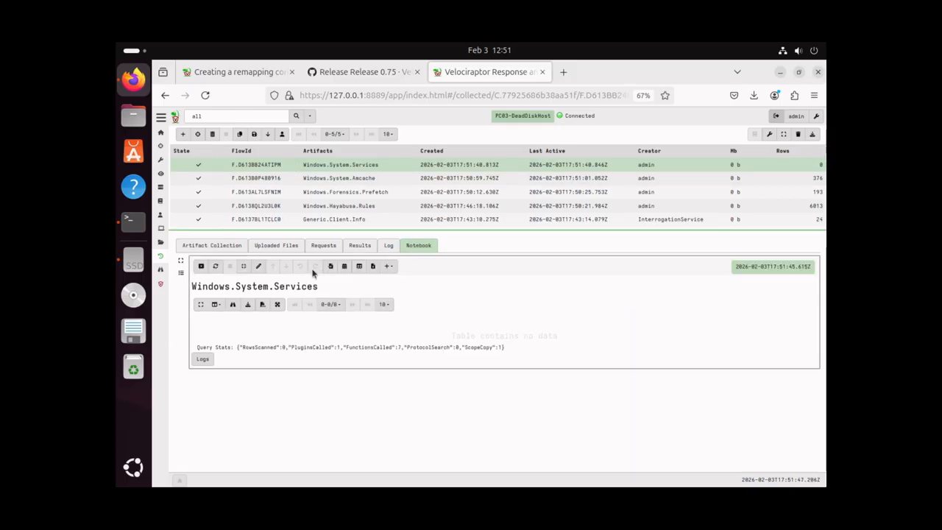
pyautogui.click(215, 267)
pyautogui.click(389, 247)
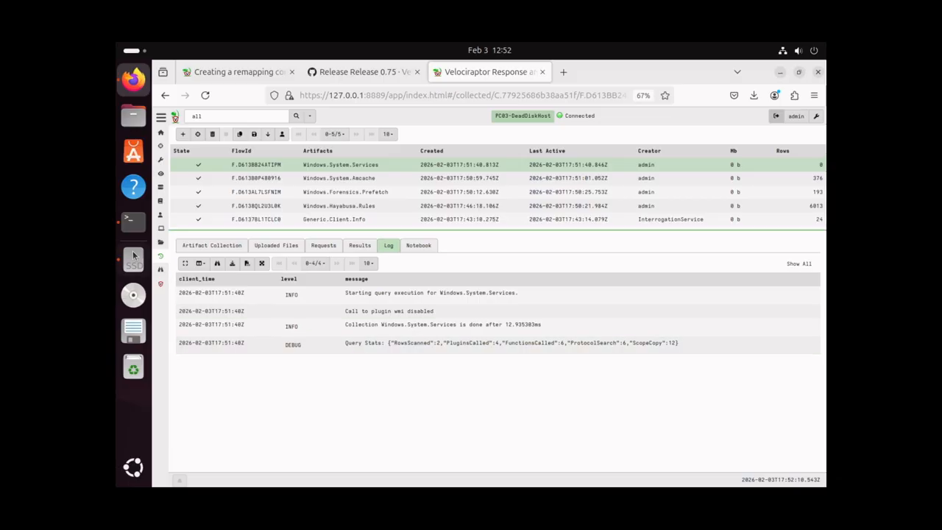
pyautogui.click(183, 135)
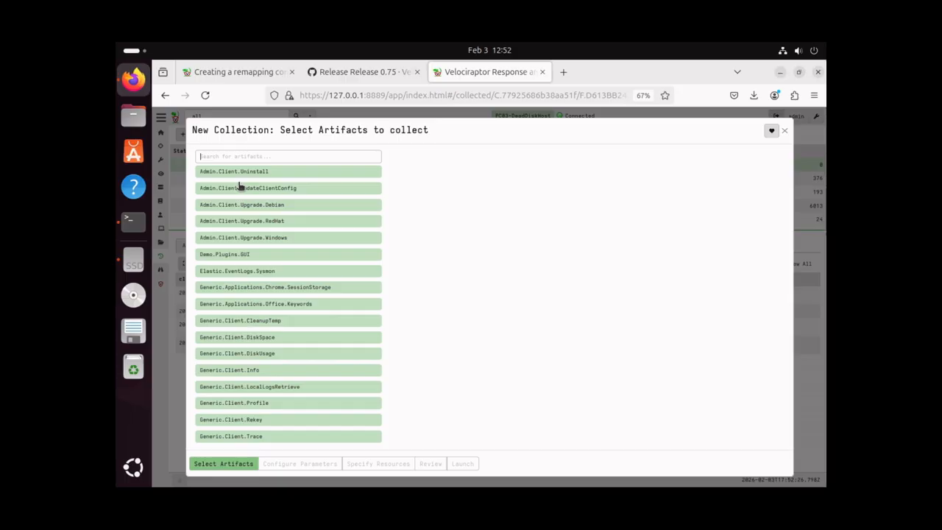
# Search 'schedu' and launch a Windows.System.TaskScheduler collection
pyautogui.write('schedu')
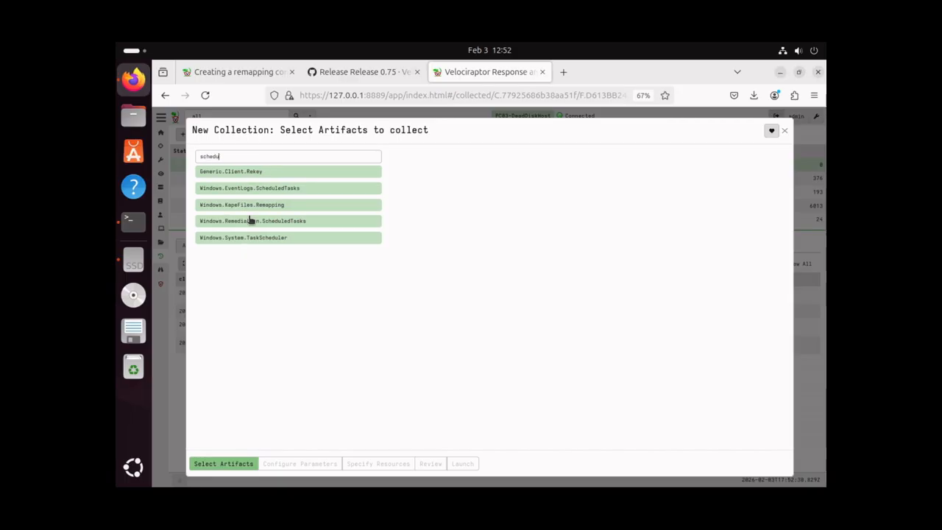
pyautogui.click(262, 239)
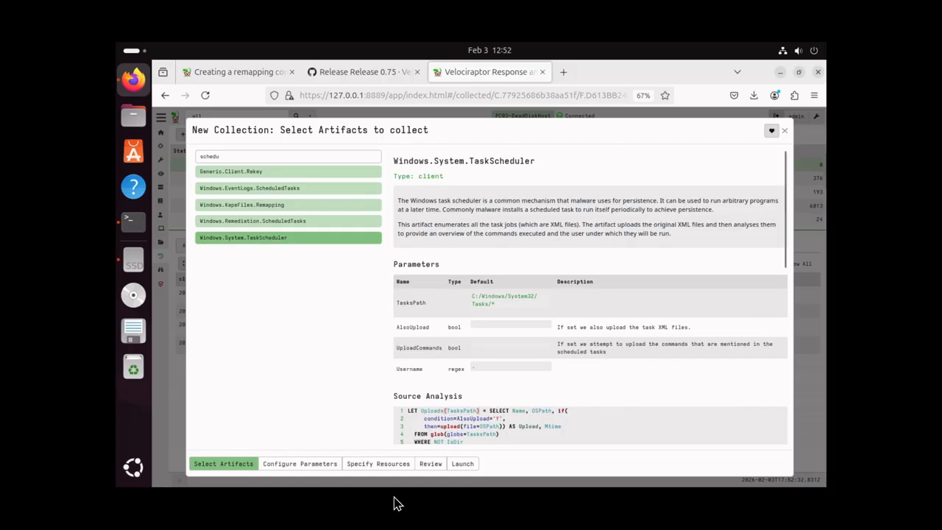
pyautogui.click(463, 465)
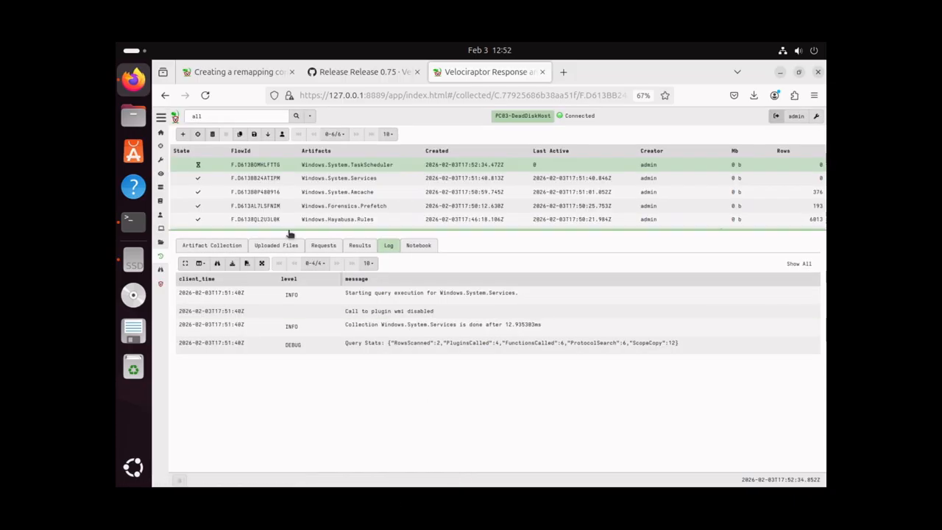
# Collect Windows.EventLogs.RDPAuth and review its 182 RDP events, then start another collection
pyautogui.click(184, 135)
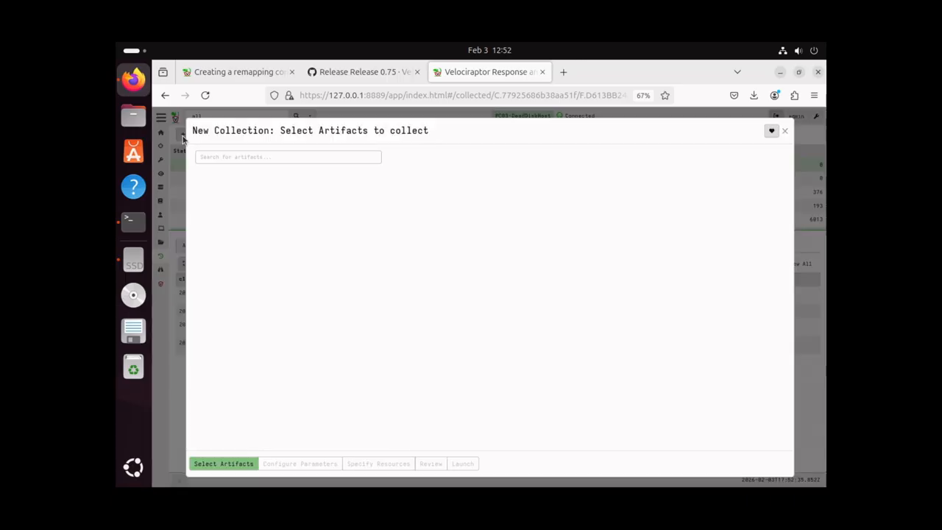
pyautogui.write('ra')
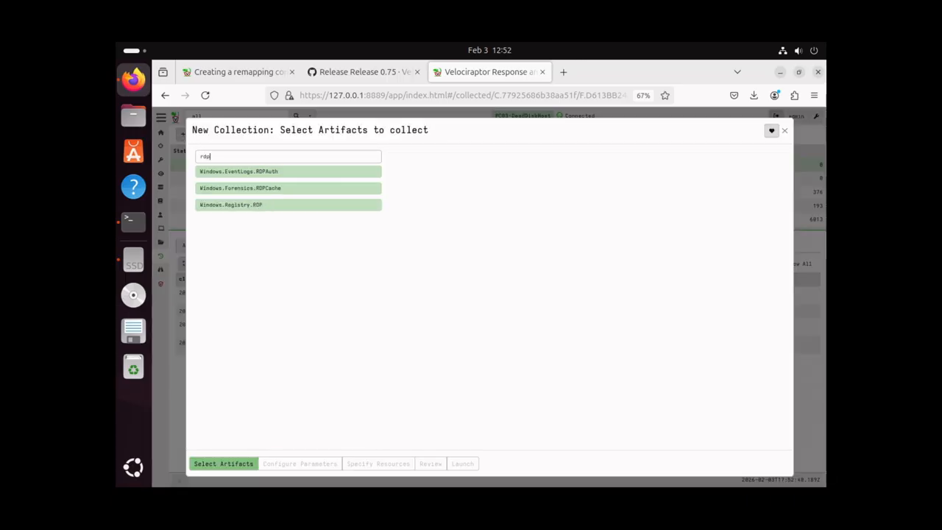
pyautogui.click(239, 173)
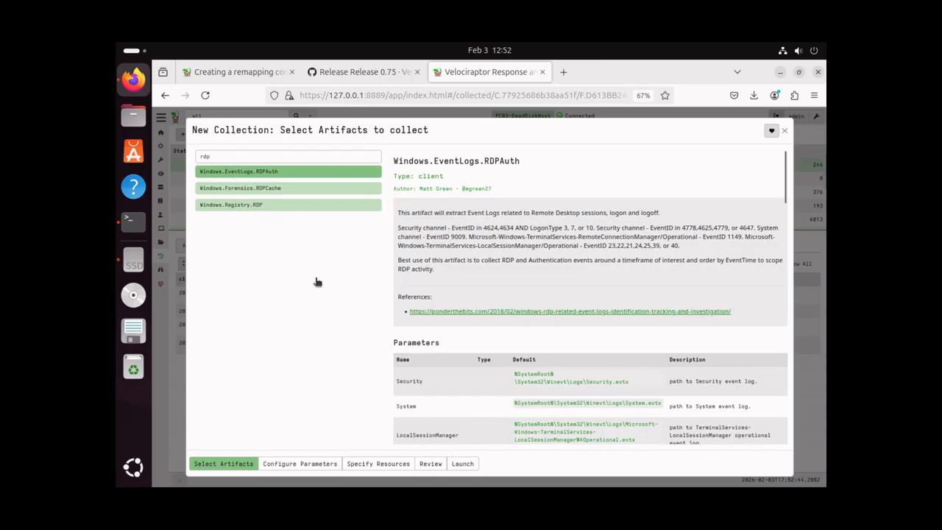
pyautogui.click(462, 464)
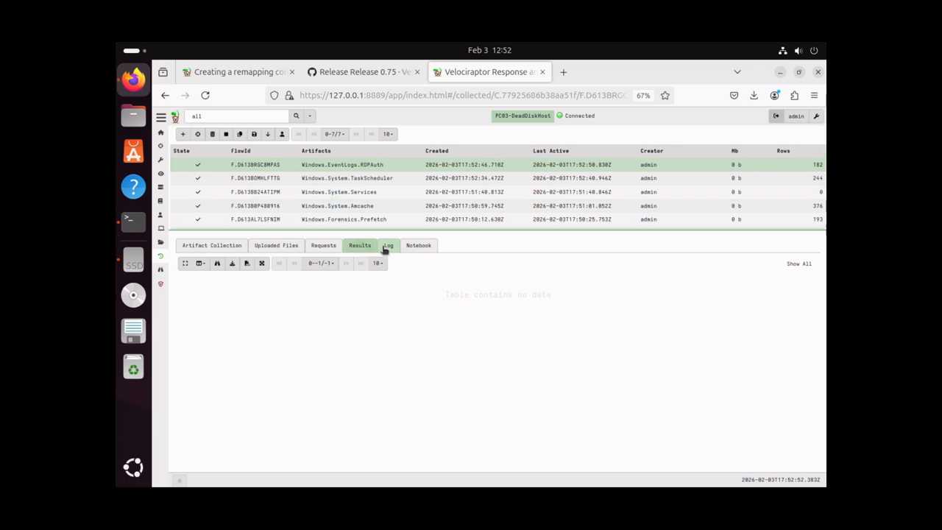
pyautogui.click(415, 248)
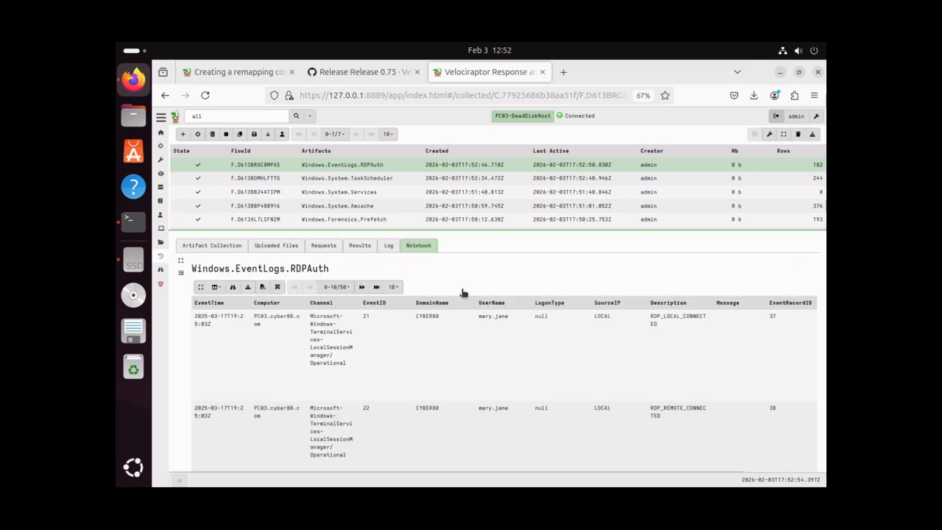
pyautogui.scroll(-2, 462, 294)
pyautogui.scroll(2, 463, 295)
pyautogui.click(182, 134)
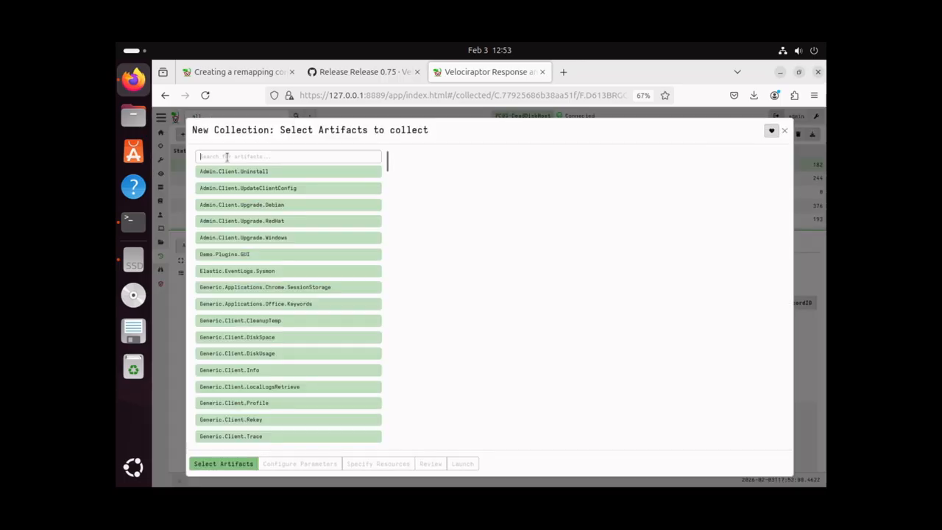
# Search 'mft' and launch a Windows.NTFS.MFT collection on PC03-DeadDiskHost
pyautogui.click(227, 157)
pyautogui.write('mft')
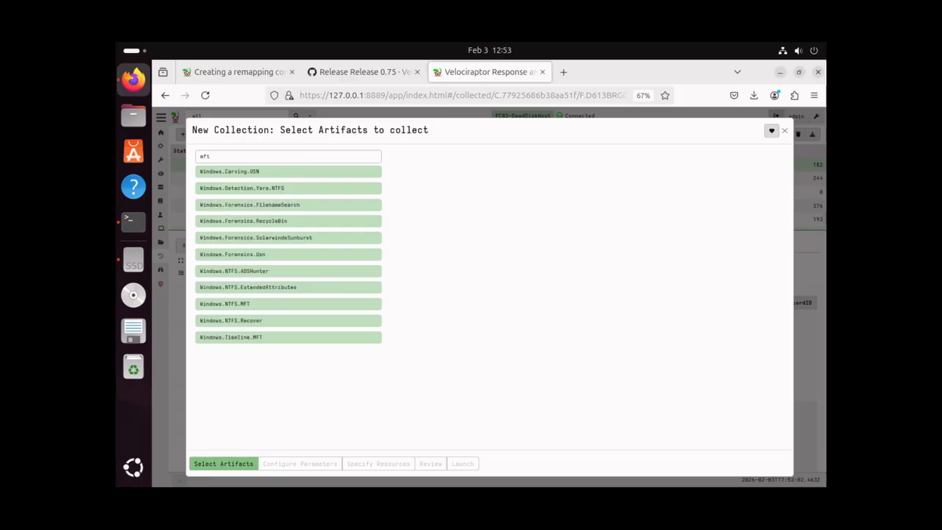
pyautogui.click(249, 306)
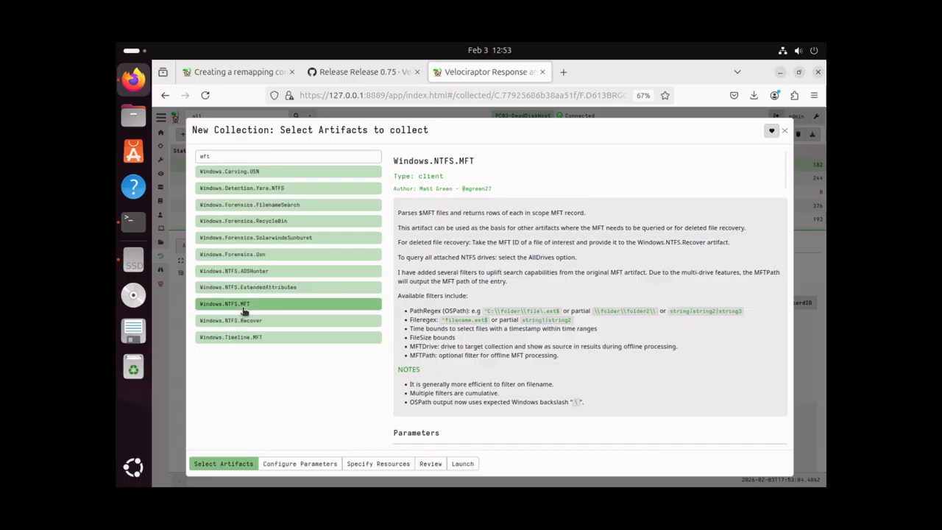
pyautogui.click(463, 466)
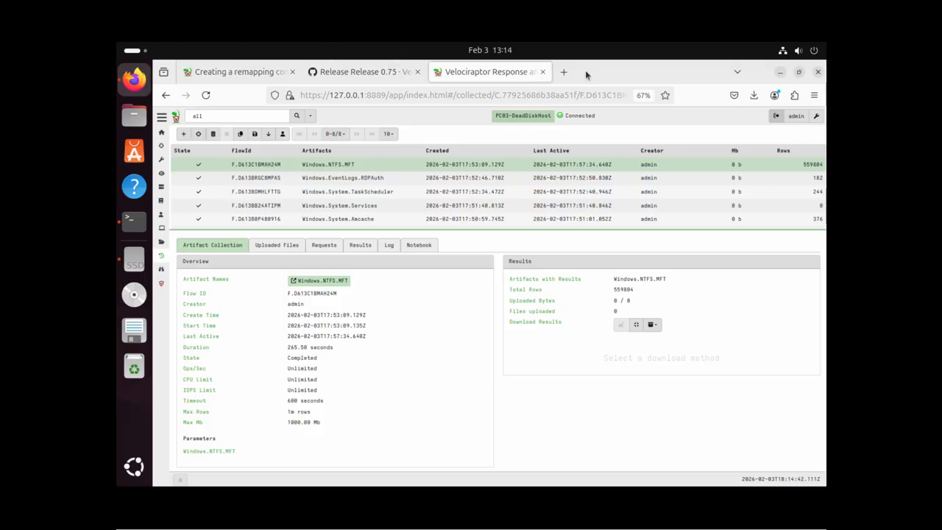
# Choose Show All from the search dropdown to list every client
pyautogui.click(311, 116)
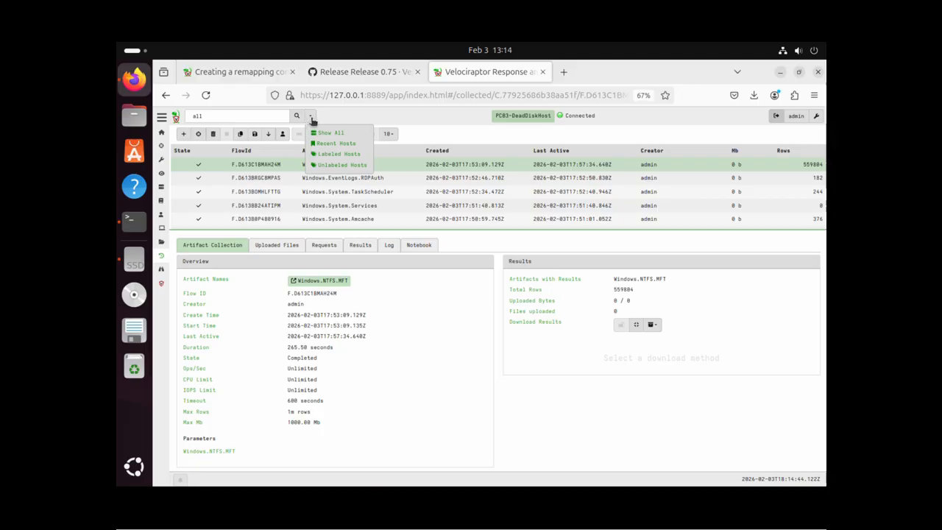
pyautogui.click(336, 134)
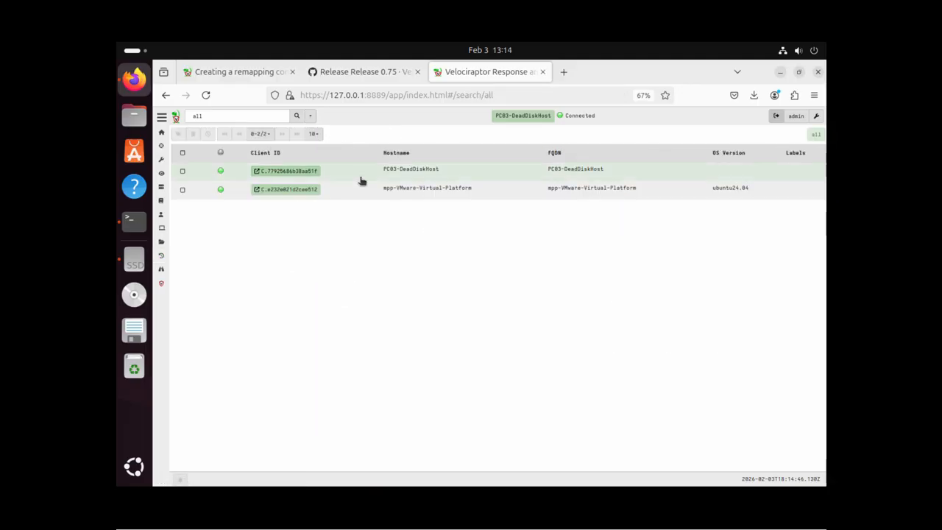